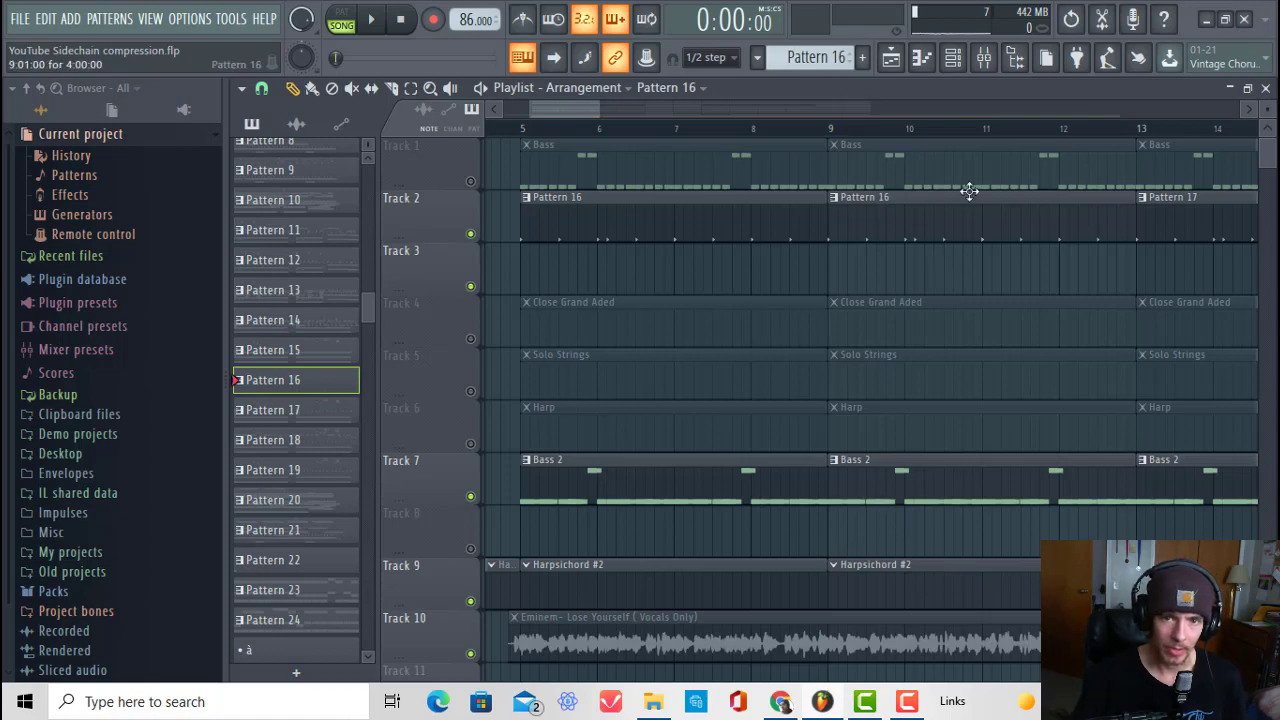
- Play the arrangement in the playlist from just before bar 5, show the channel rack with the kick pattern, and stop playback
left_click(990, 60)
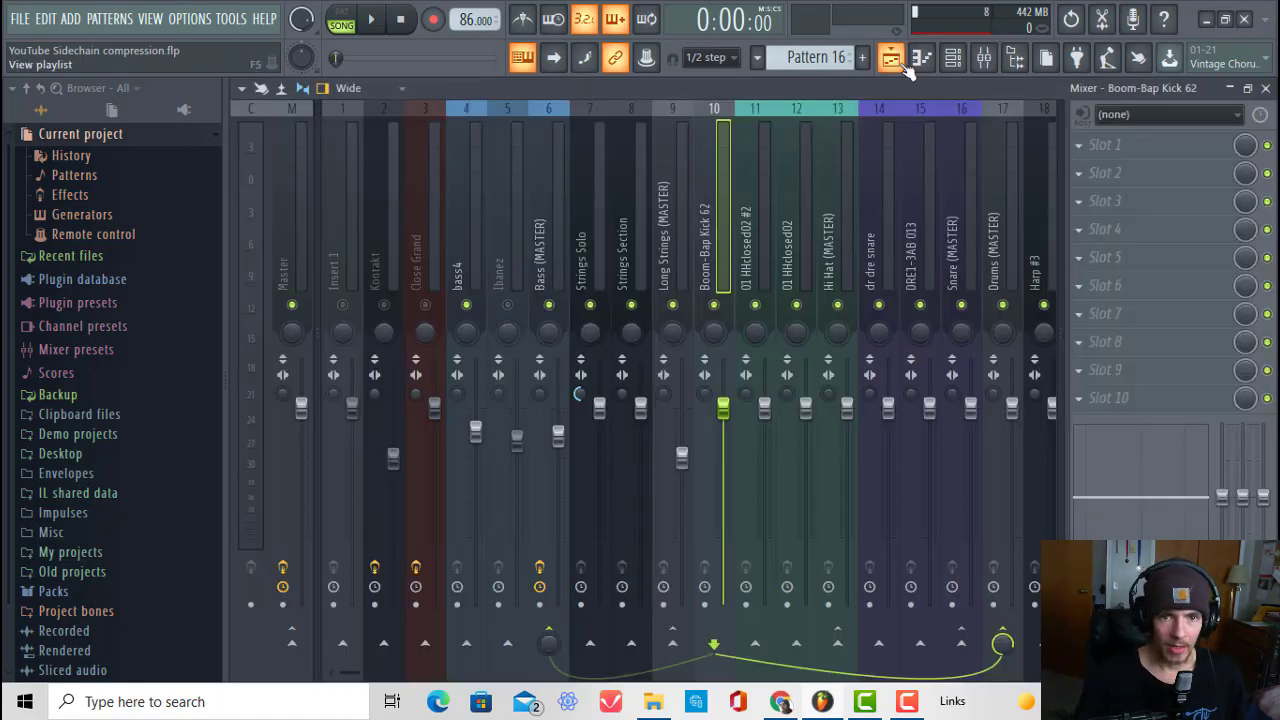
left_click(897, 62)
left_click(519, 129)
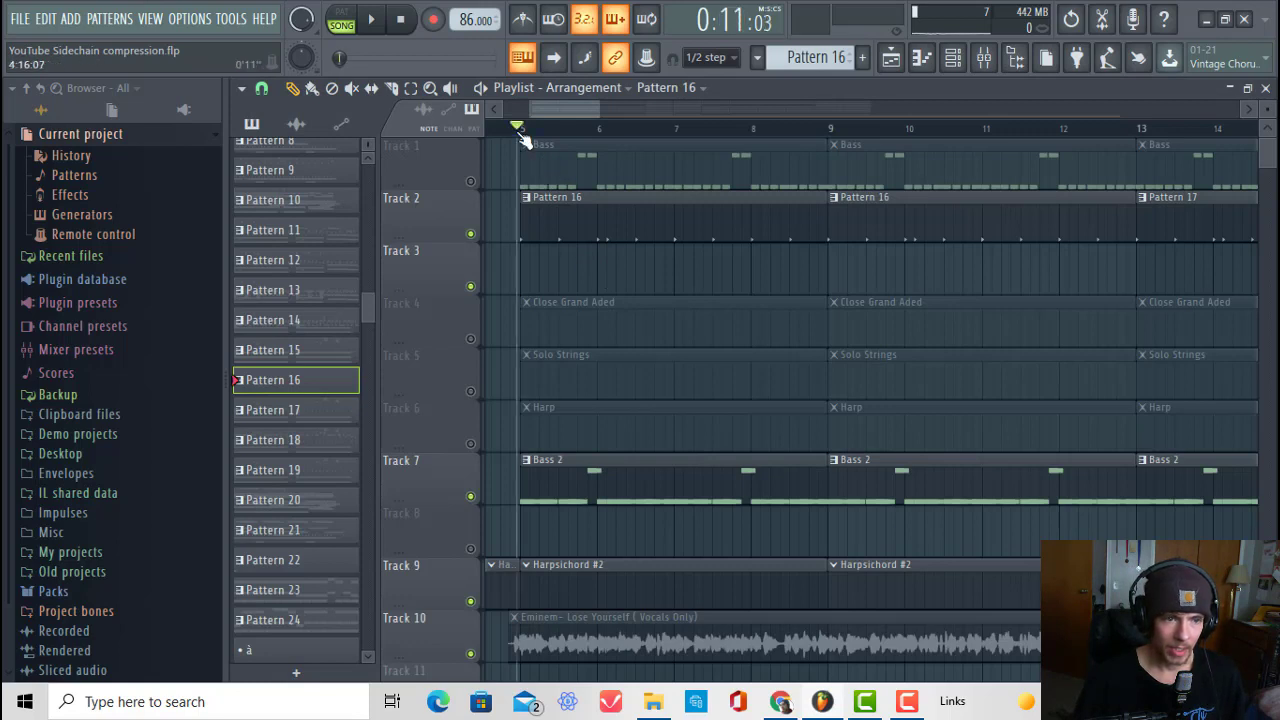
left_click(371, 19)
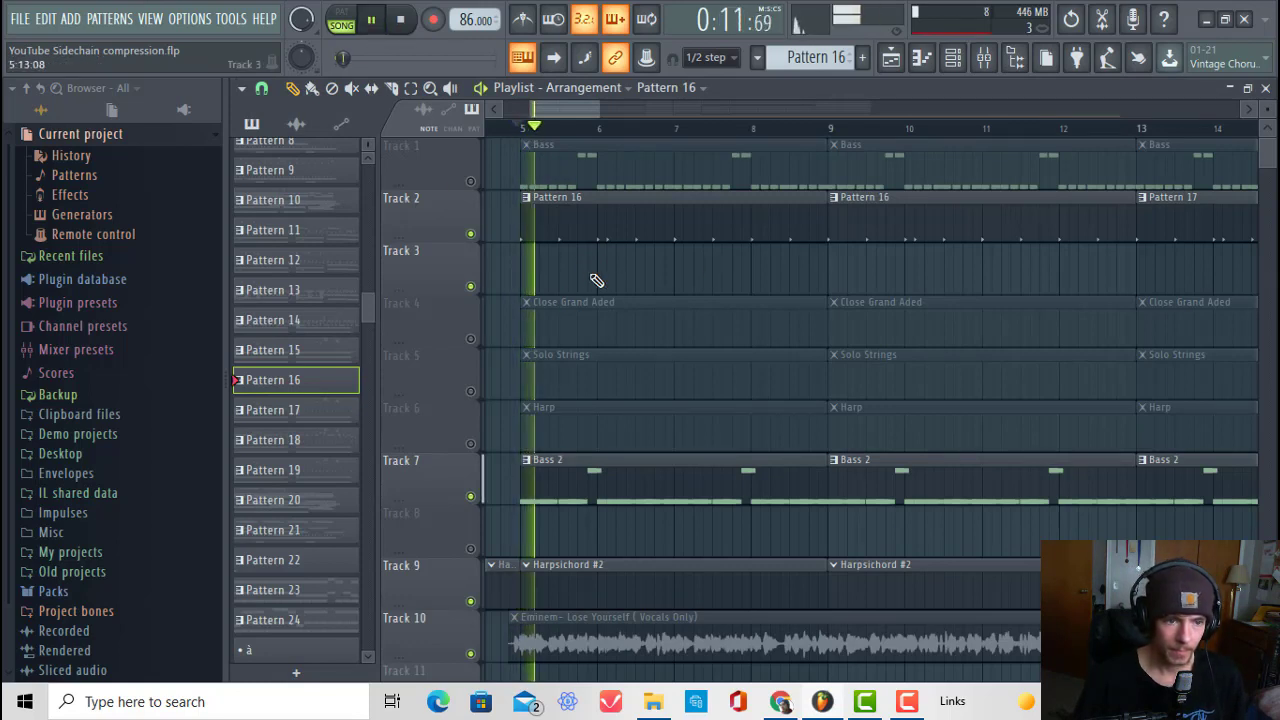
left_click(958, 64)
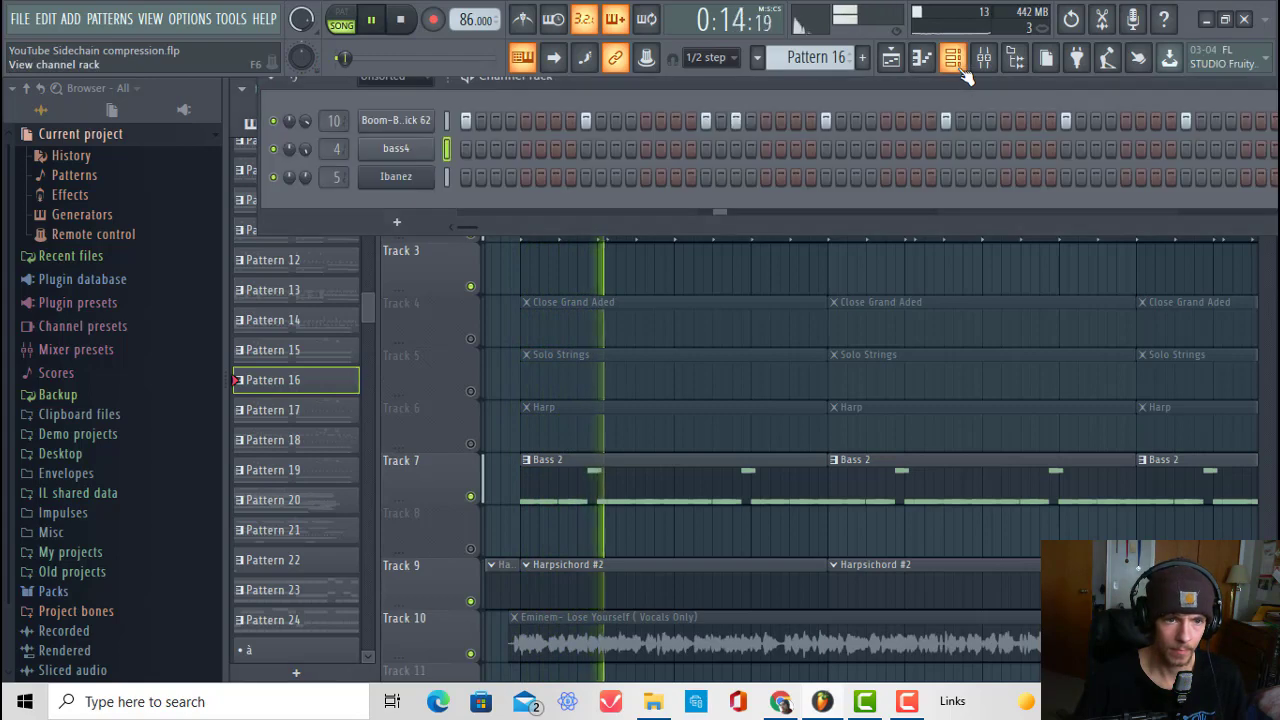
left_click(400, 19)
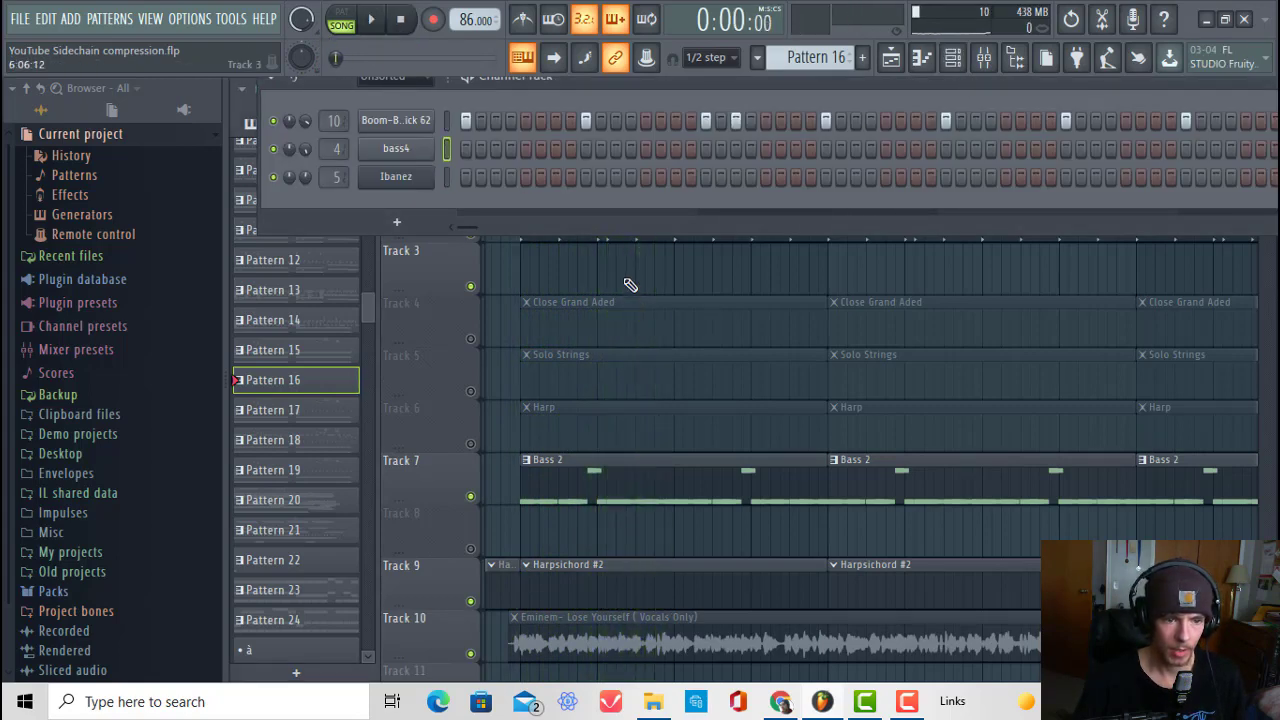
- Set the song position to the start of bar 5 in the playlist and show the channel rack
left_click(625, 285)
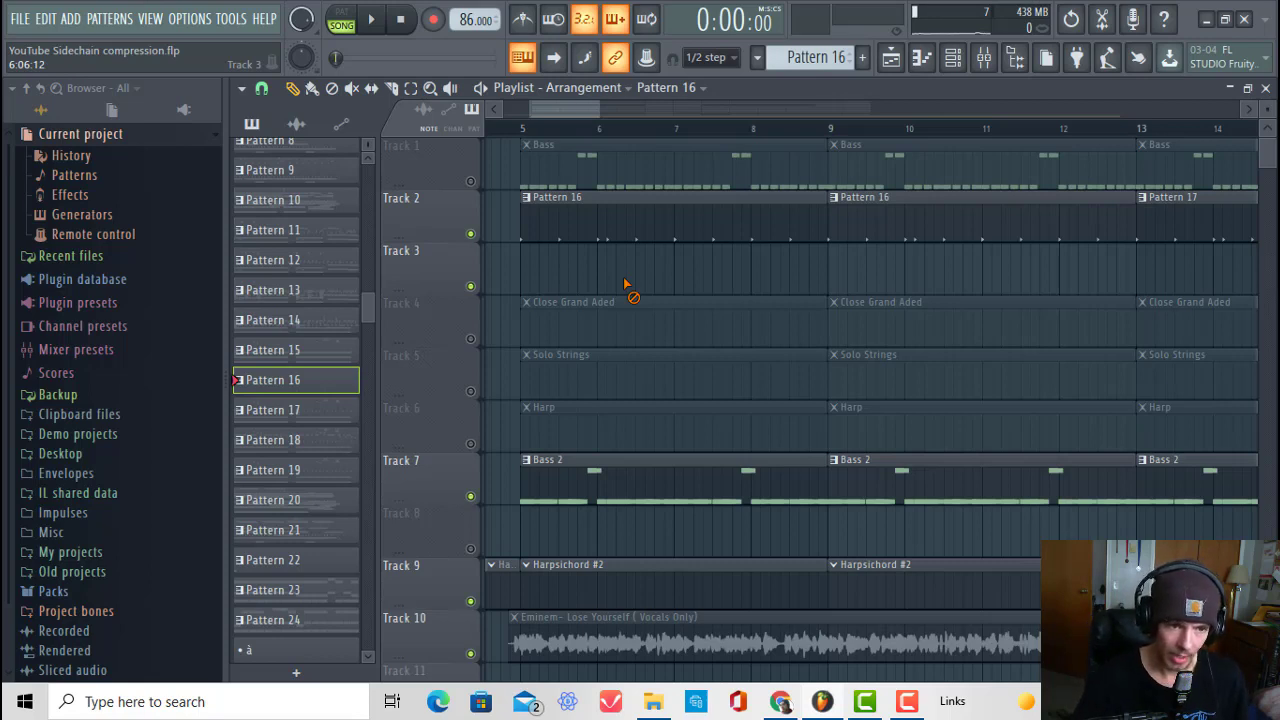
left_click(519, 127)
scroll(524, 129, "up", 3)
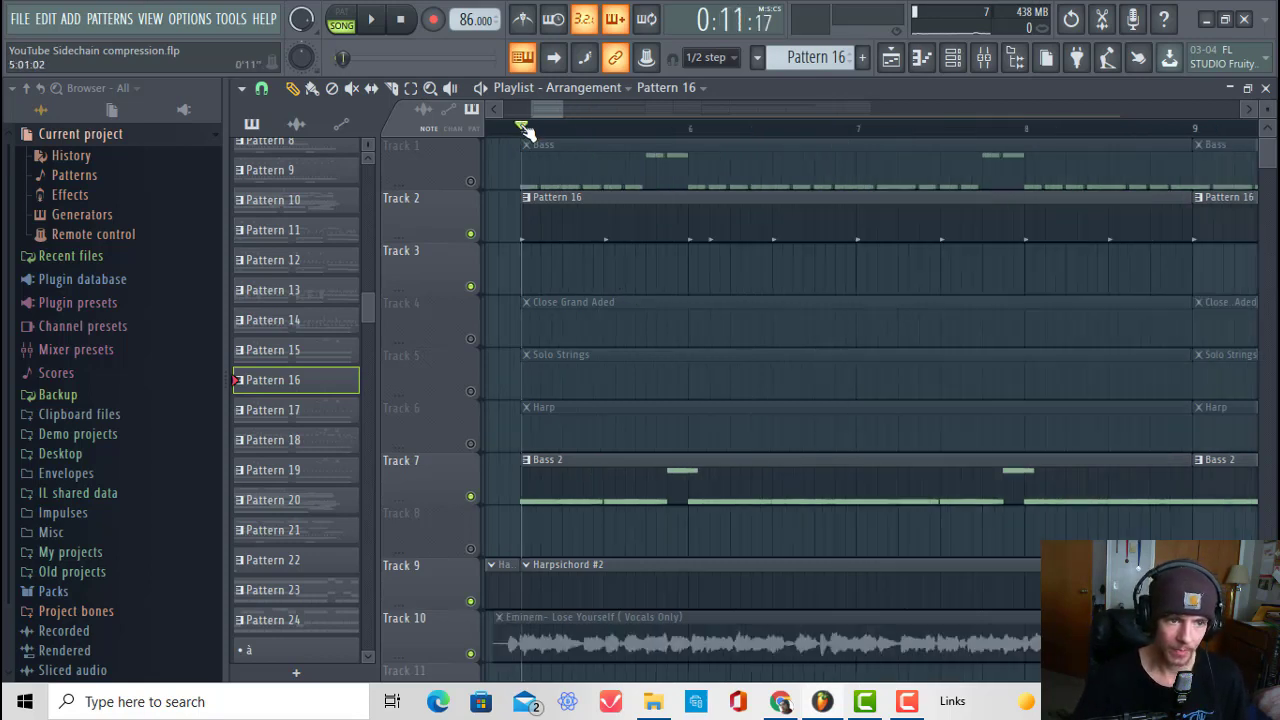
scroll(525, 129, "up", 5)
left_click(516, 130)
key("F6")
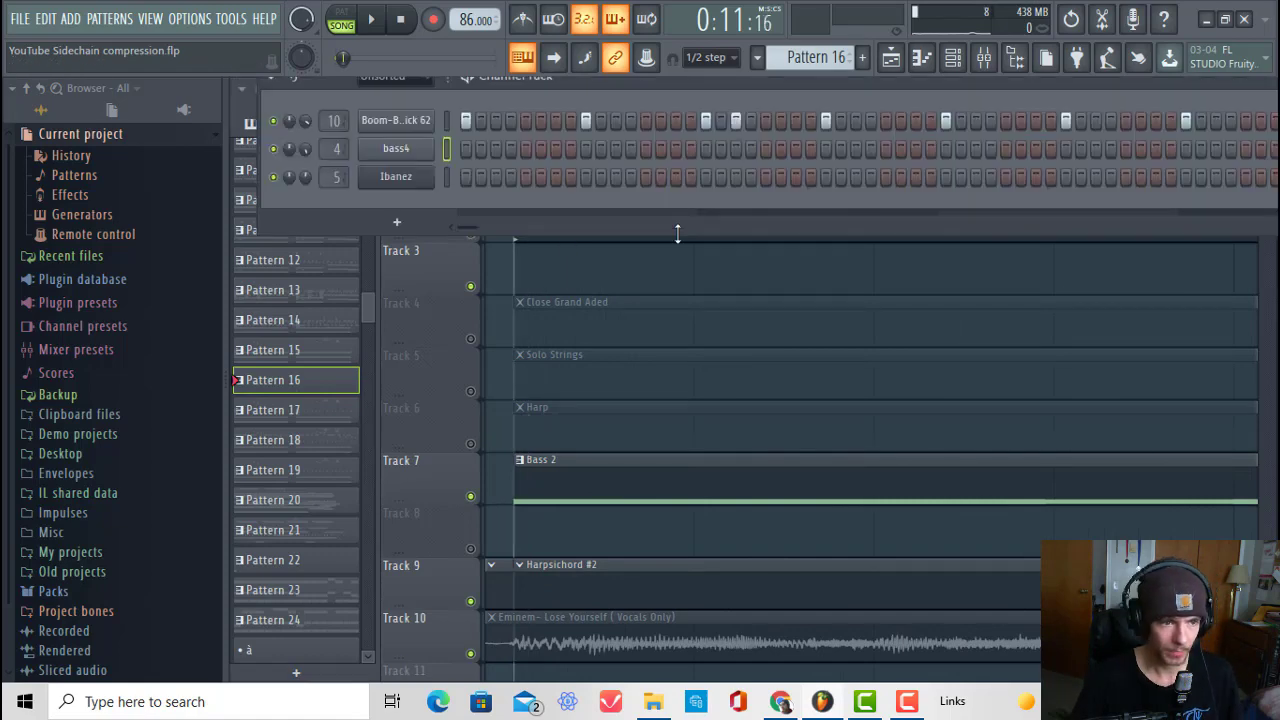
- Colour the Boom-Bap Kick 62 track green in the mixer
left_click(984, 57)
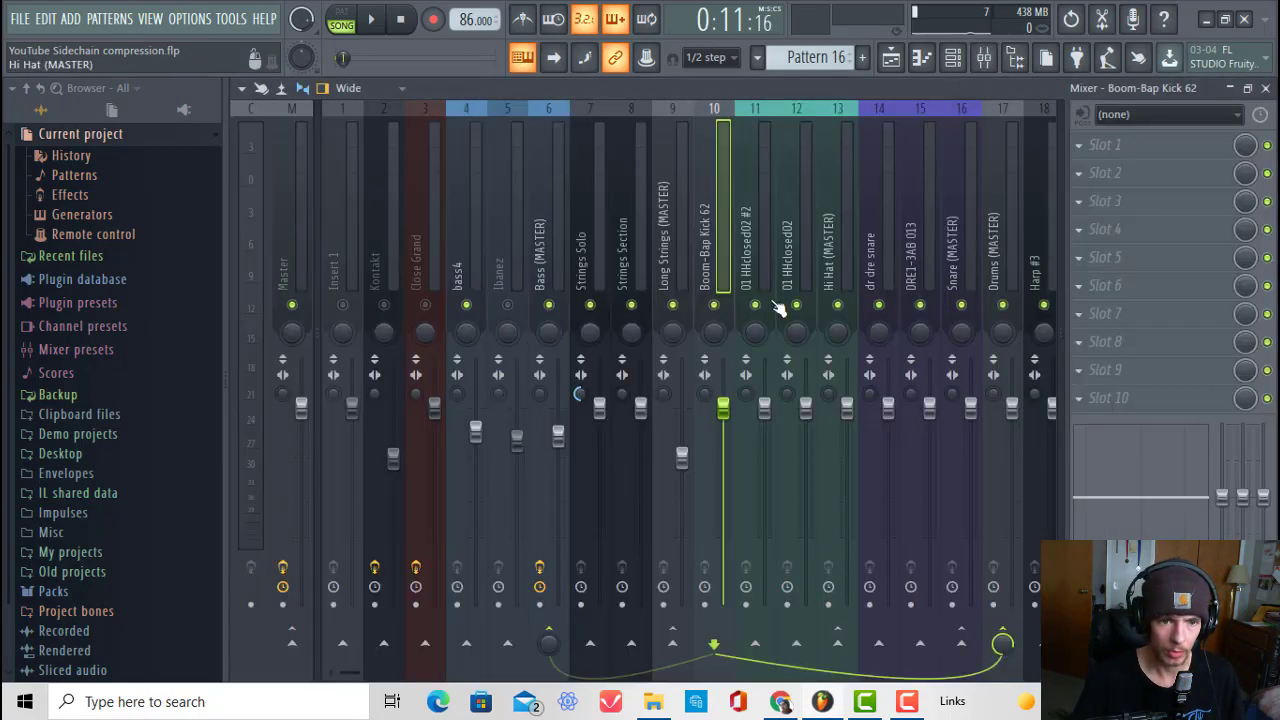
right_click(714, 270)
left_click(827, 145)
left_click(885, 154)
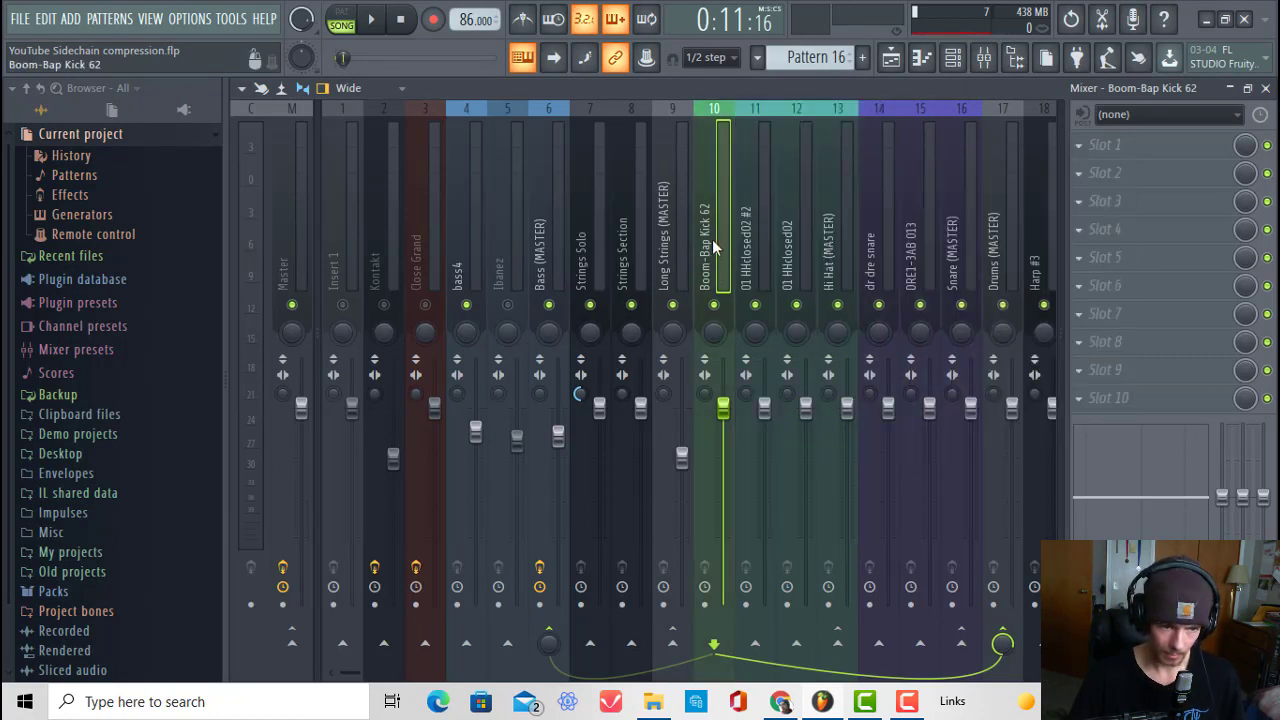
- Sidechain the Boom-Bap Kick 62 mixer track to the Bass (MASTER) track
right_click(553, 637)
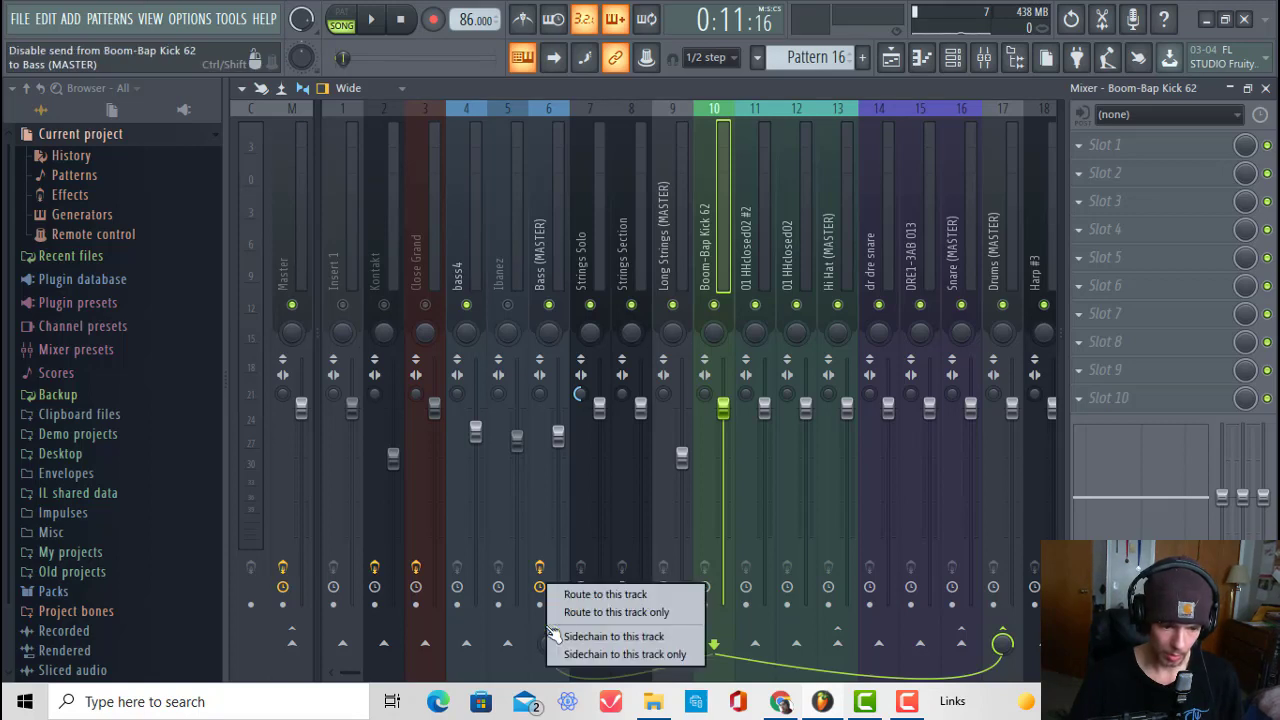
left_click(646, 638)
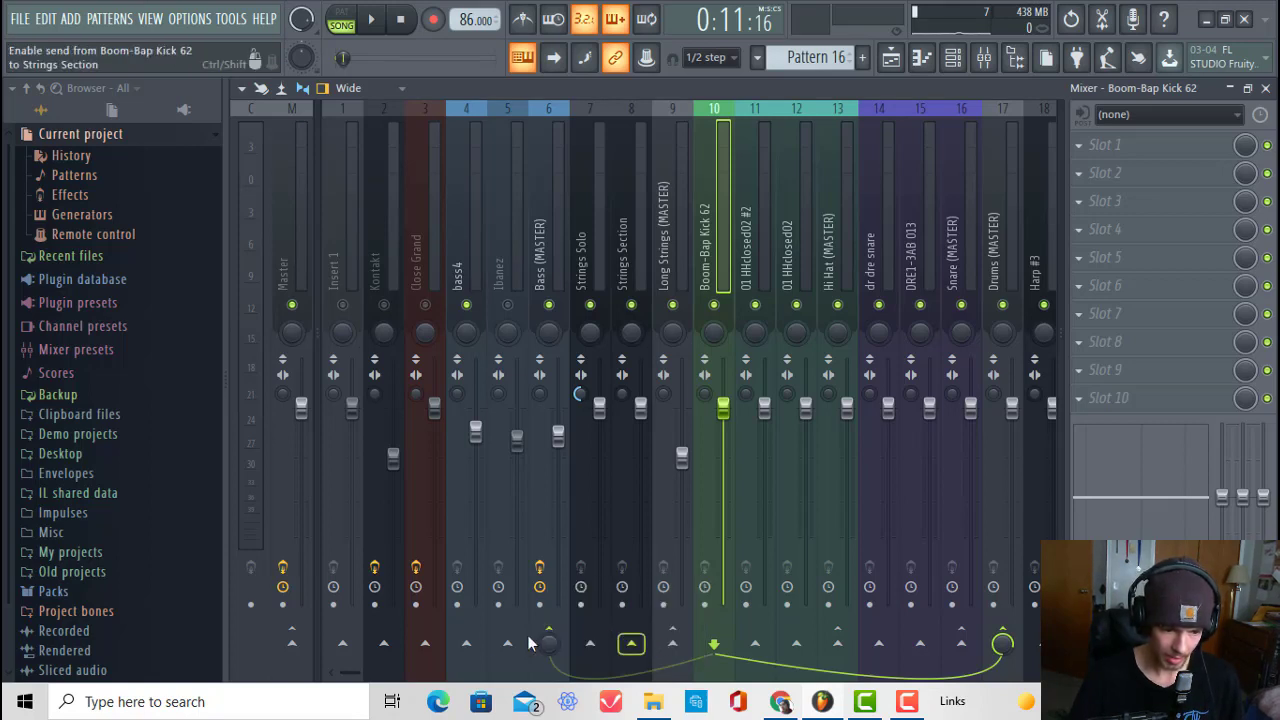
right_click(553, 640)
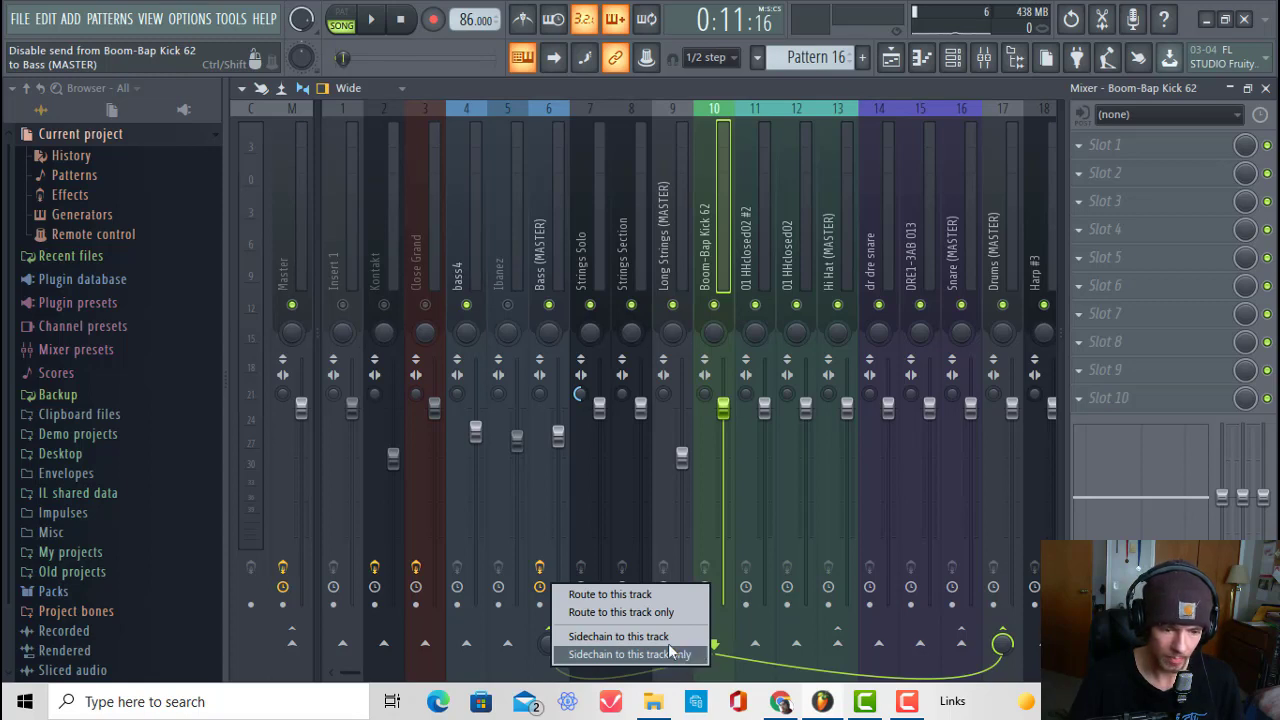
left_click(722, 259)
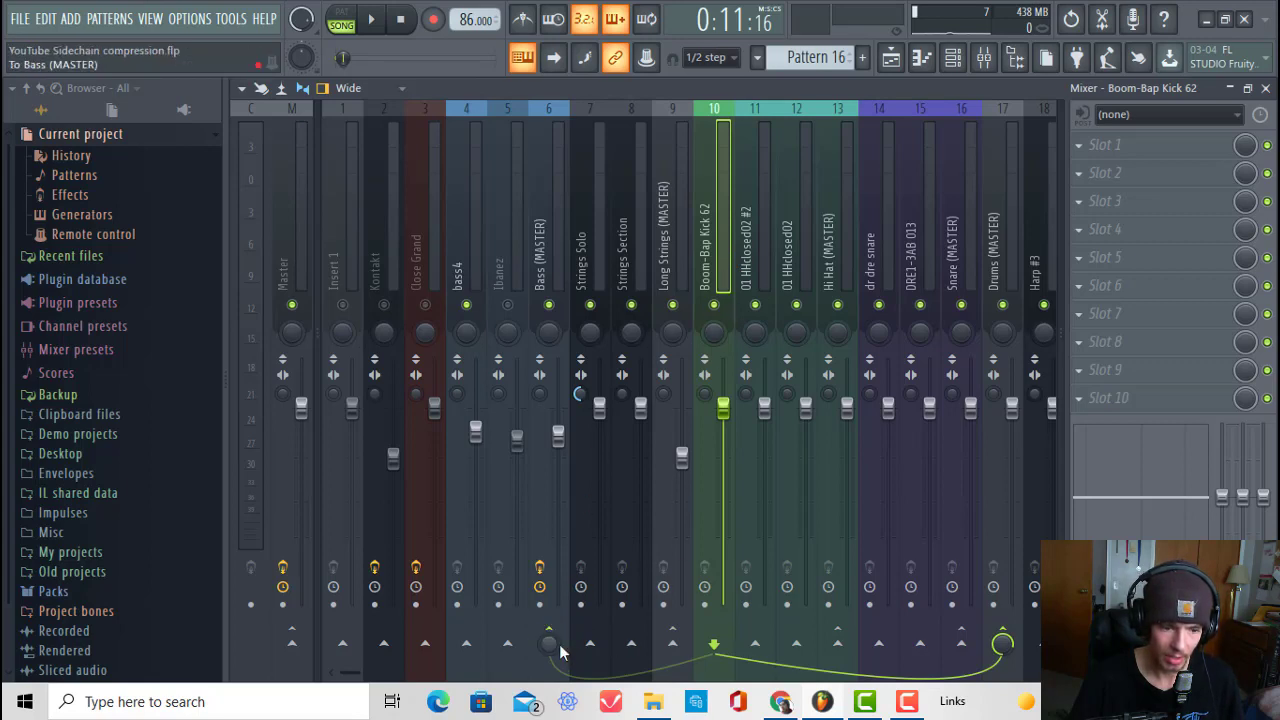
- Open Fruity Limiter in the first effect slot of the Bass (MASTER) mixer track
left_click(557, 262)
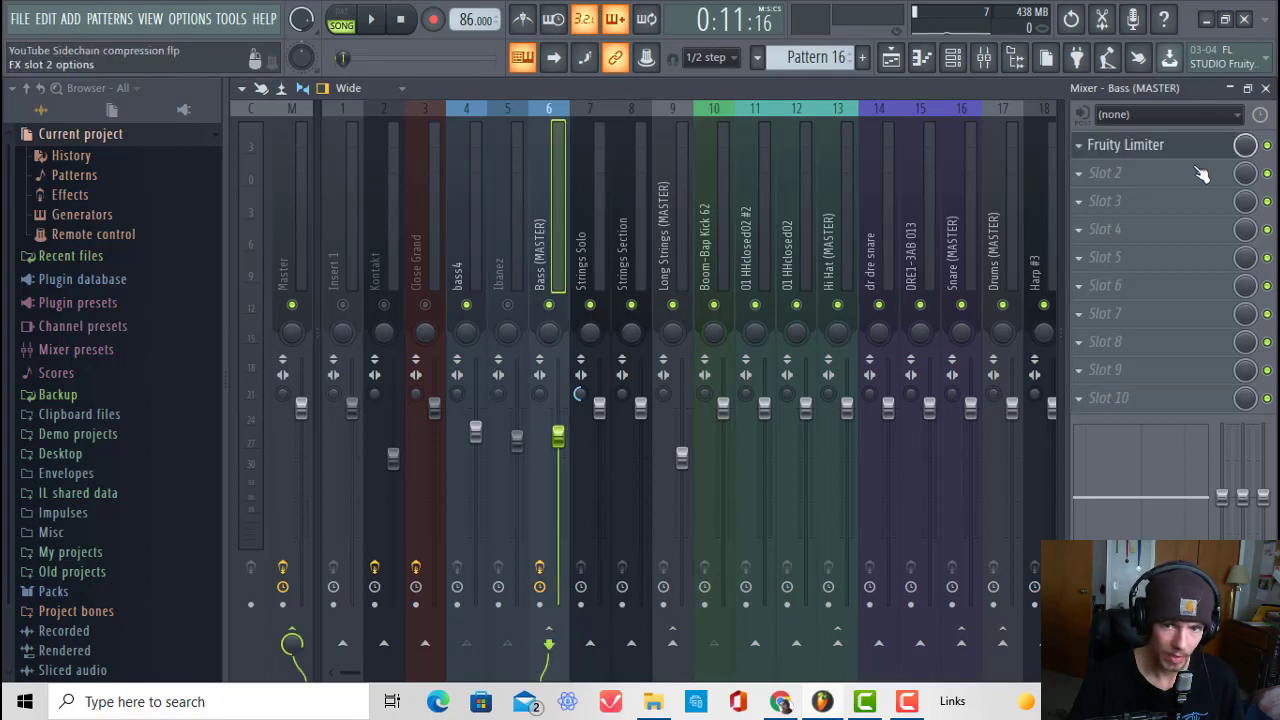
left_click(1100, 145)
mouse_move(1091, 169)
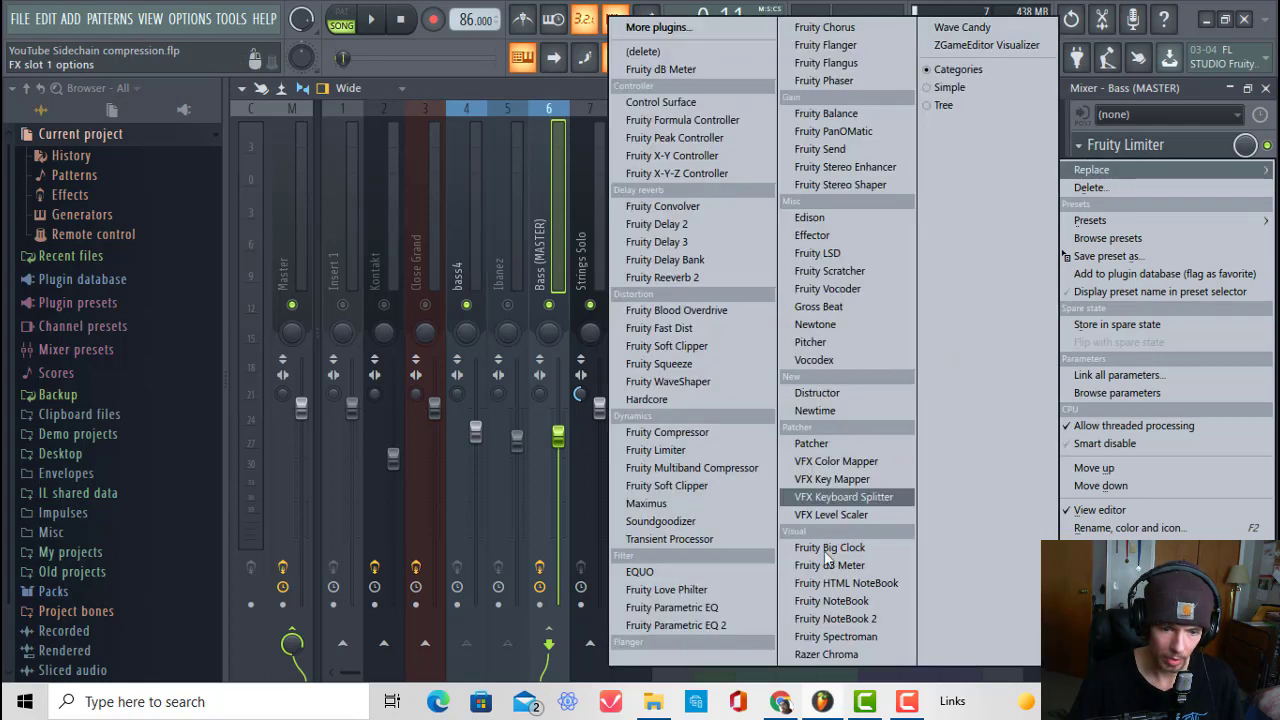
left_click(738, 455)
- Put Fruity Limiter in compressor mode and choose Boom-Bap Kick 62 as its sidechain input
left_click(553, 603)
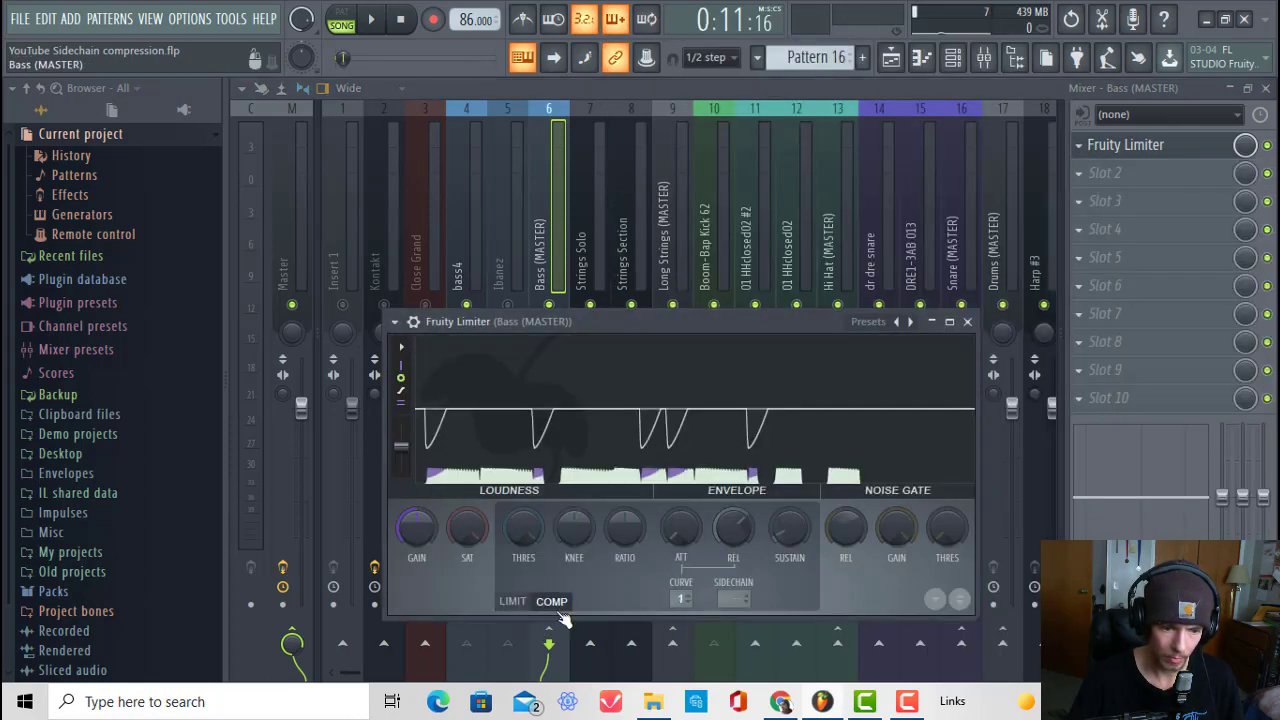
left_click(528, 605)
left_click(551, 602)
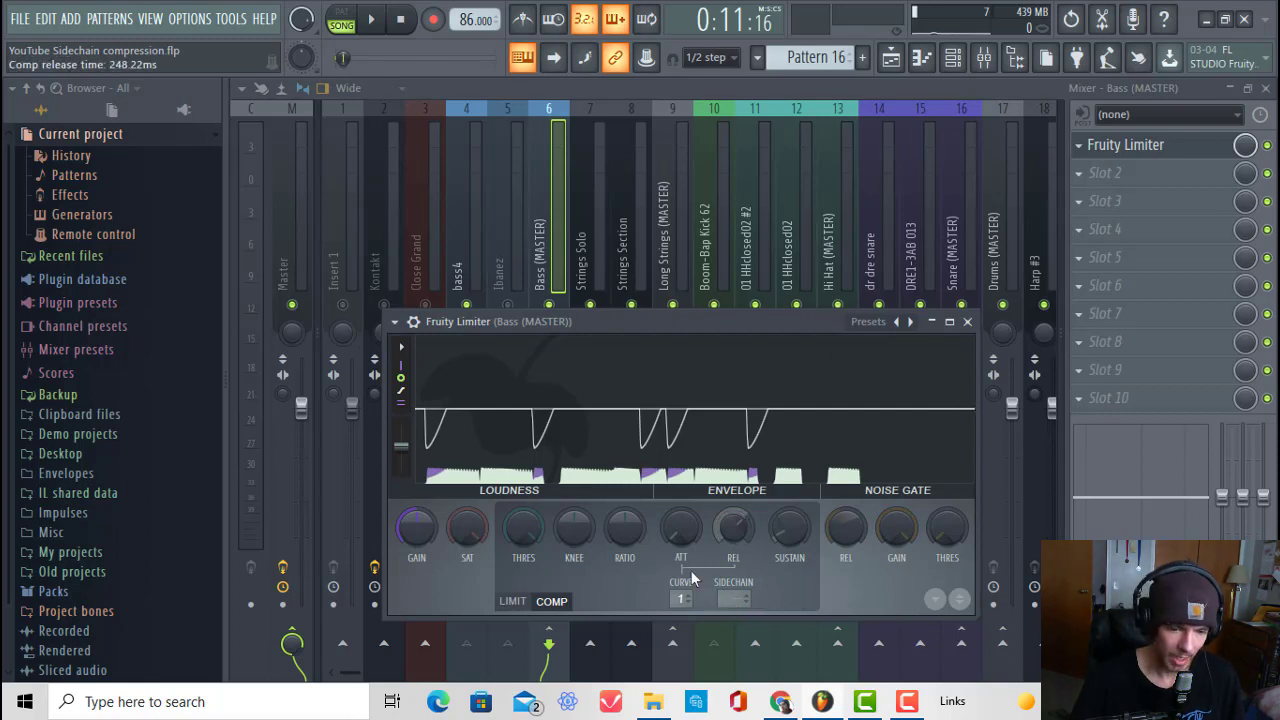
left_click(737, 597)
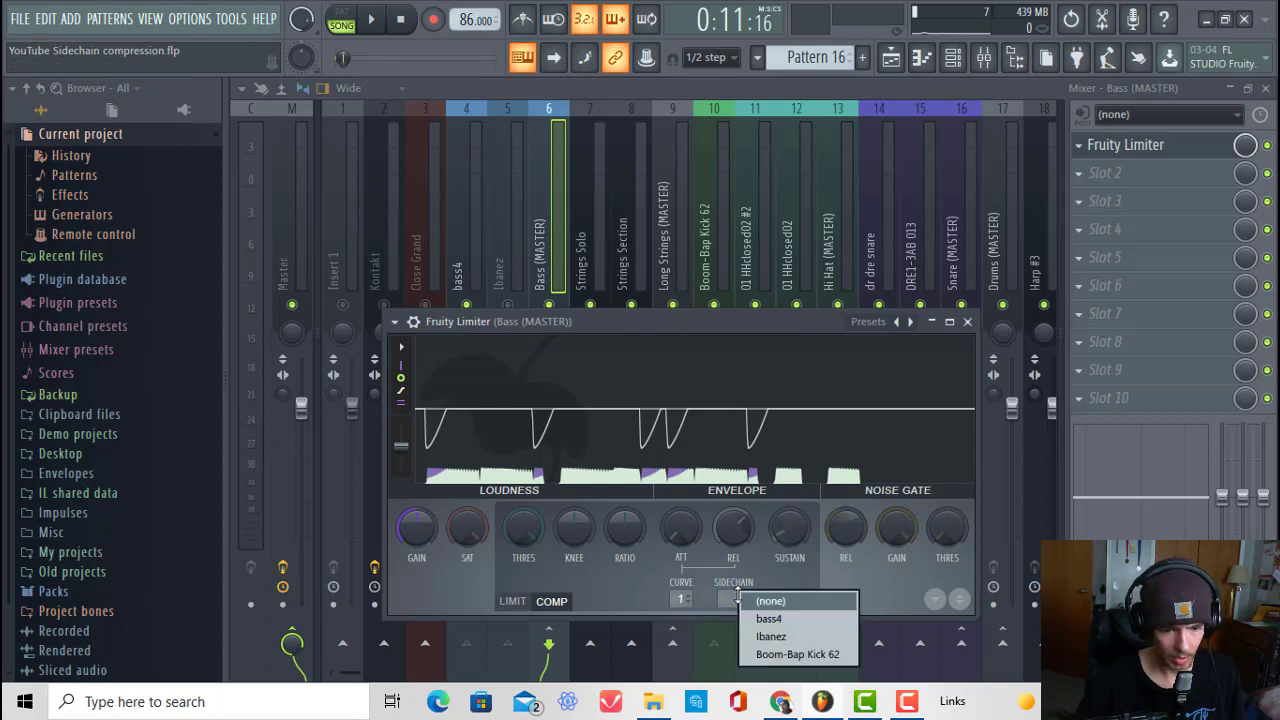
left_click(827, 655)
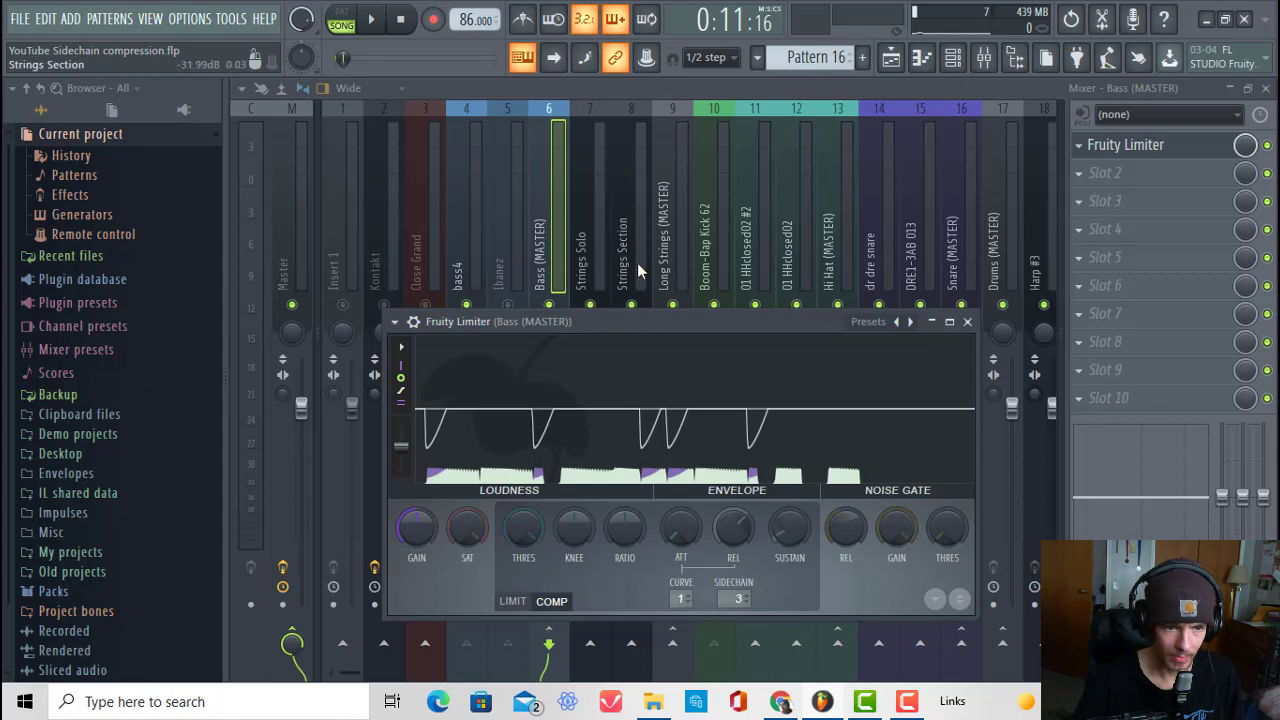
- Reopen the Fruity Limiter on the Bass (MASTER) track and move its window higher over the mixer
left_click(706, 262)
left_click(556, 249)
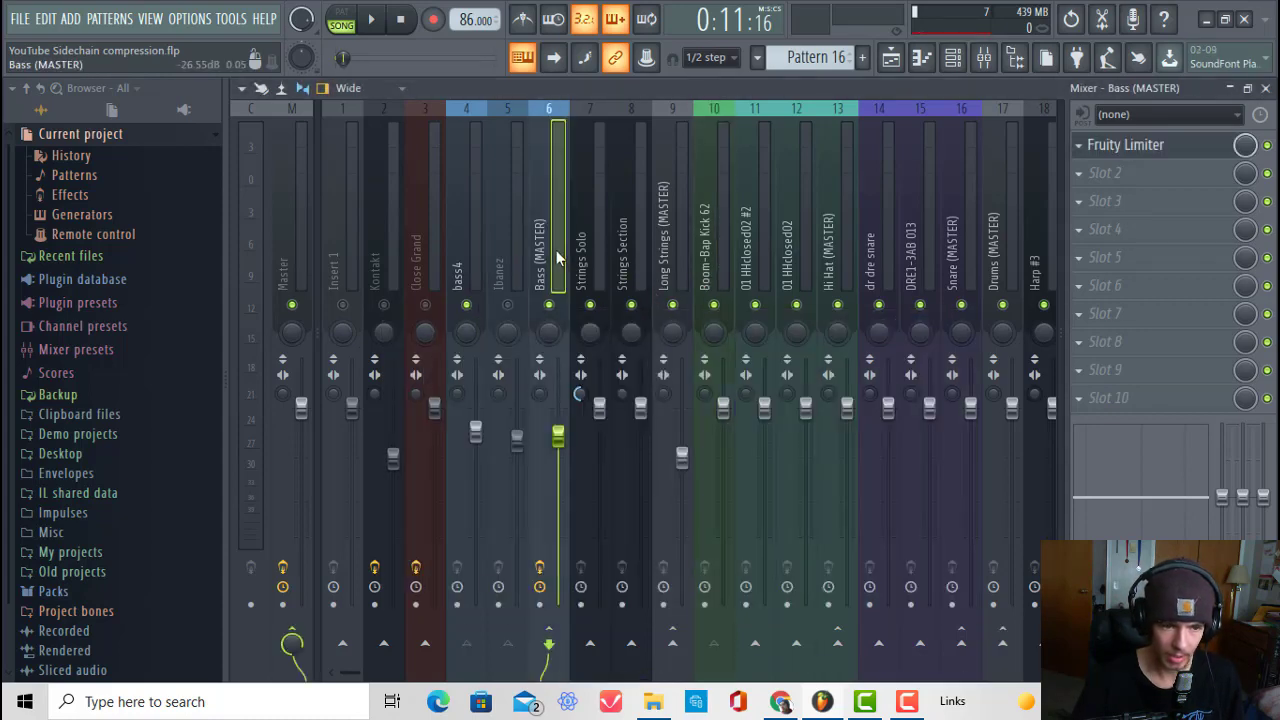
left_click(1157, 160)
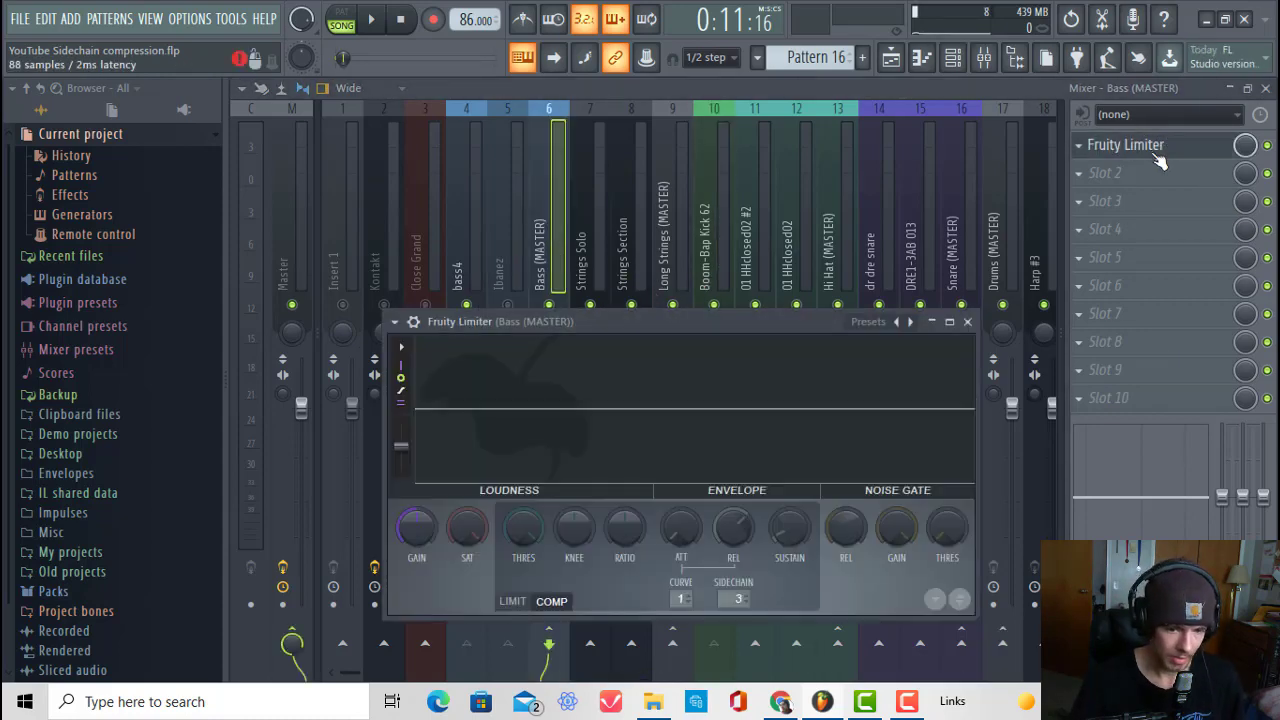
left_click_drag(706, 323, 741, 197)
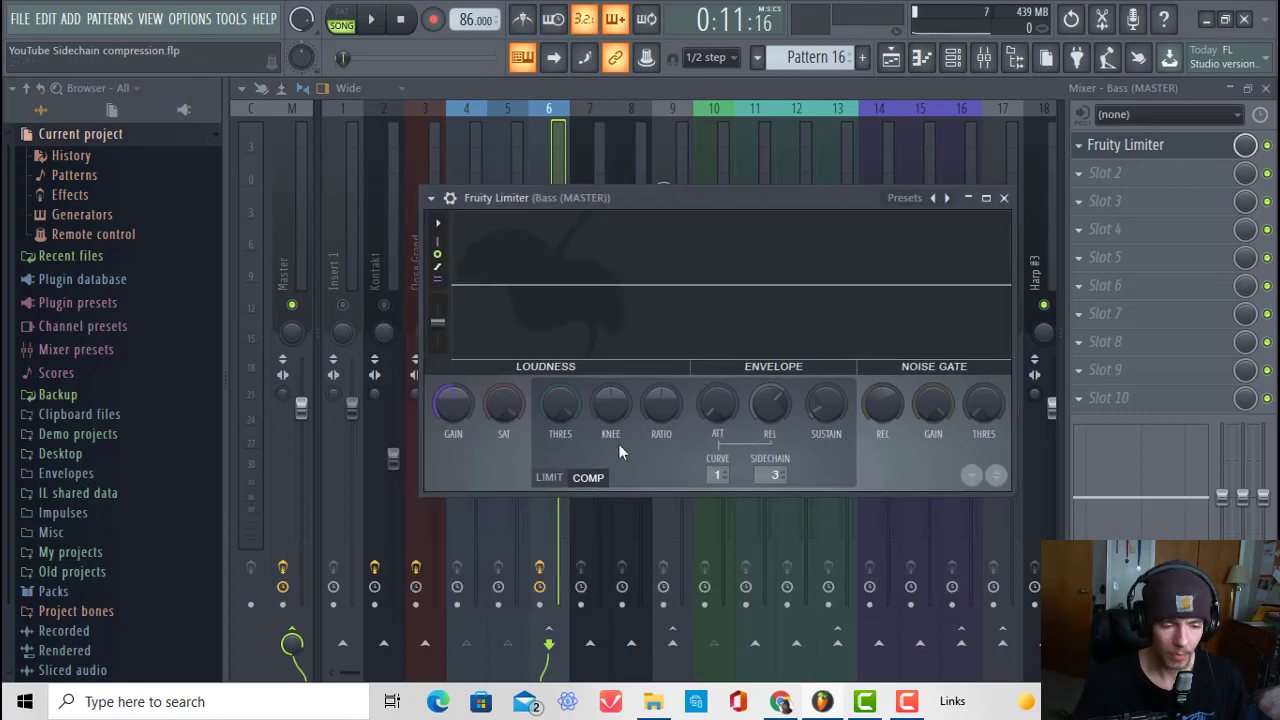
- Revisit the kick and bass mixer tracks and bring the Bass (MASTER) track's Fruity Limiter back up
left_click(665, 147)
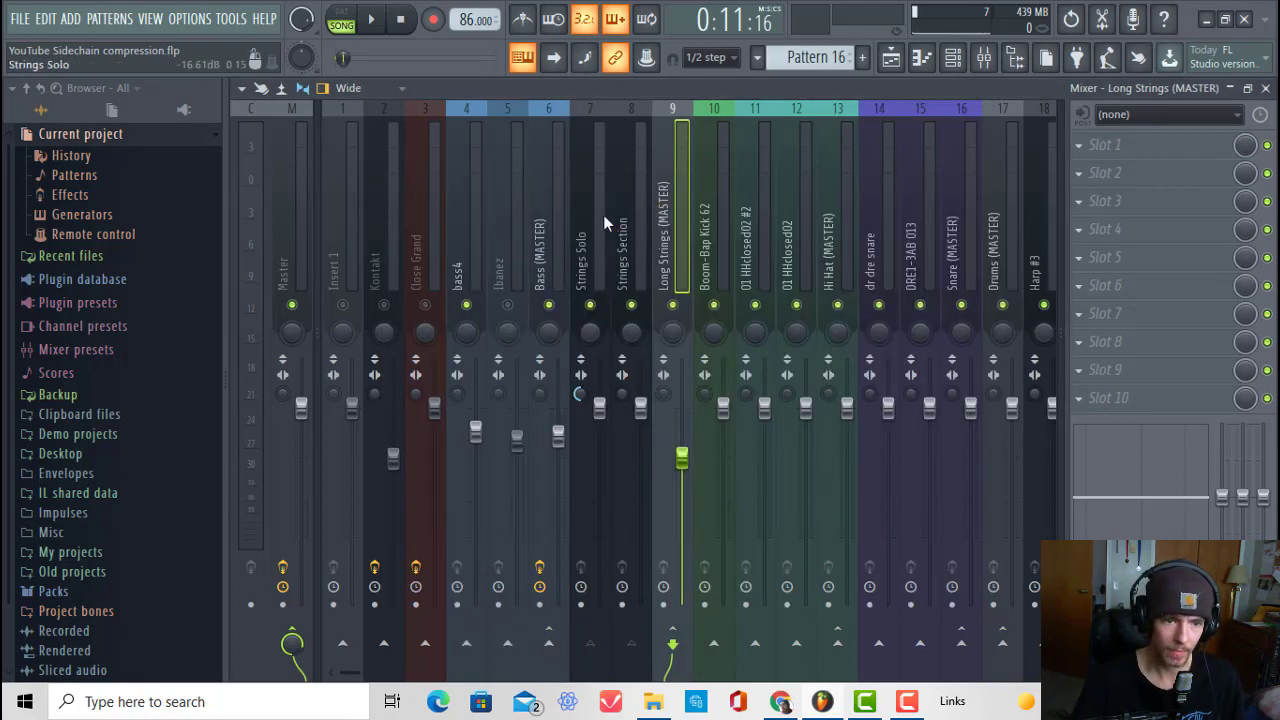
left_click(728, 337)
left_click(535, 267)
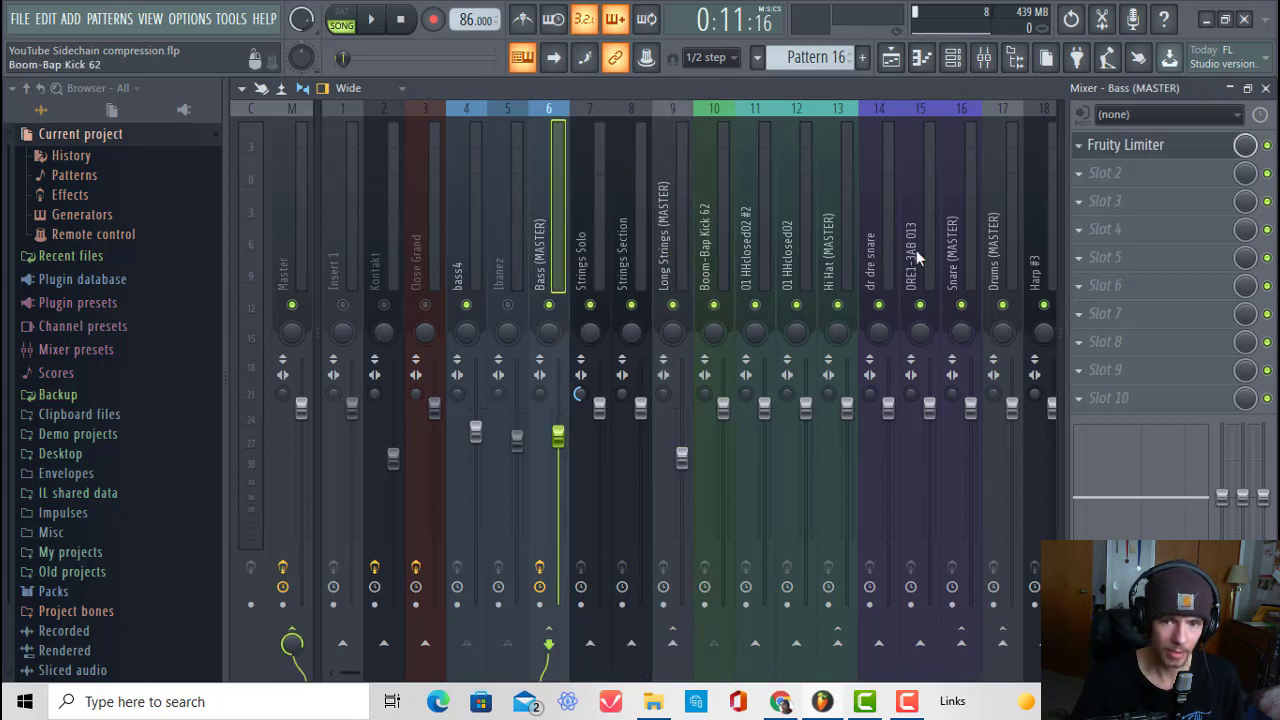
left_click(1116, 170)
left_click(1120, 150)
left_click(1125, 145)
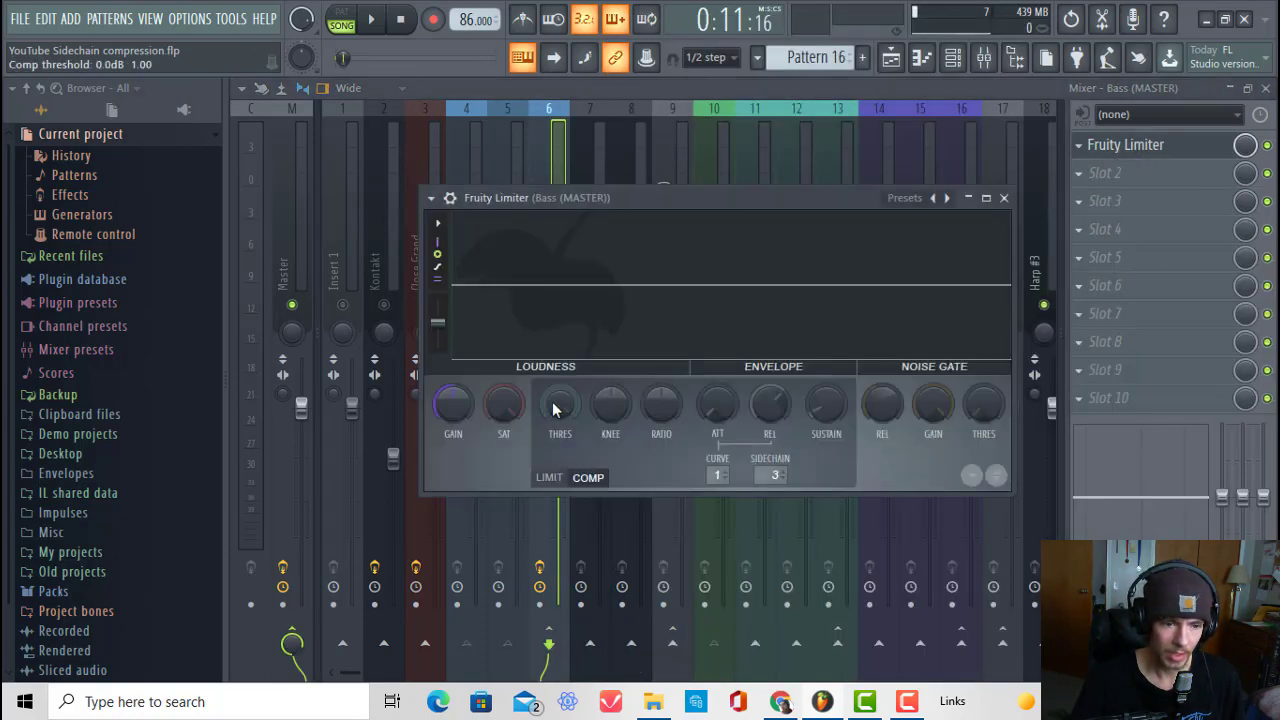
- Lower the compressor threshold to about -9.2 dB and raise the compression ratio slightly
left_click_drag(560, 403, 560, 427)
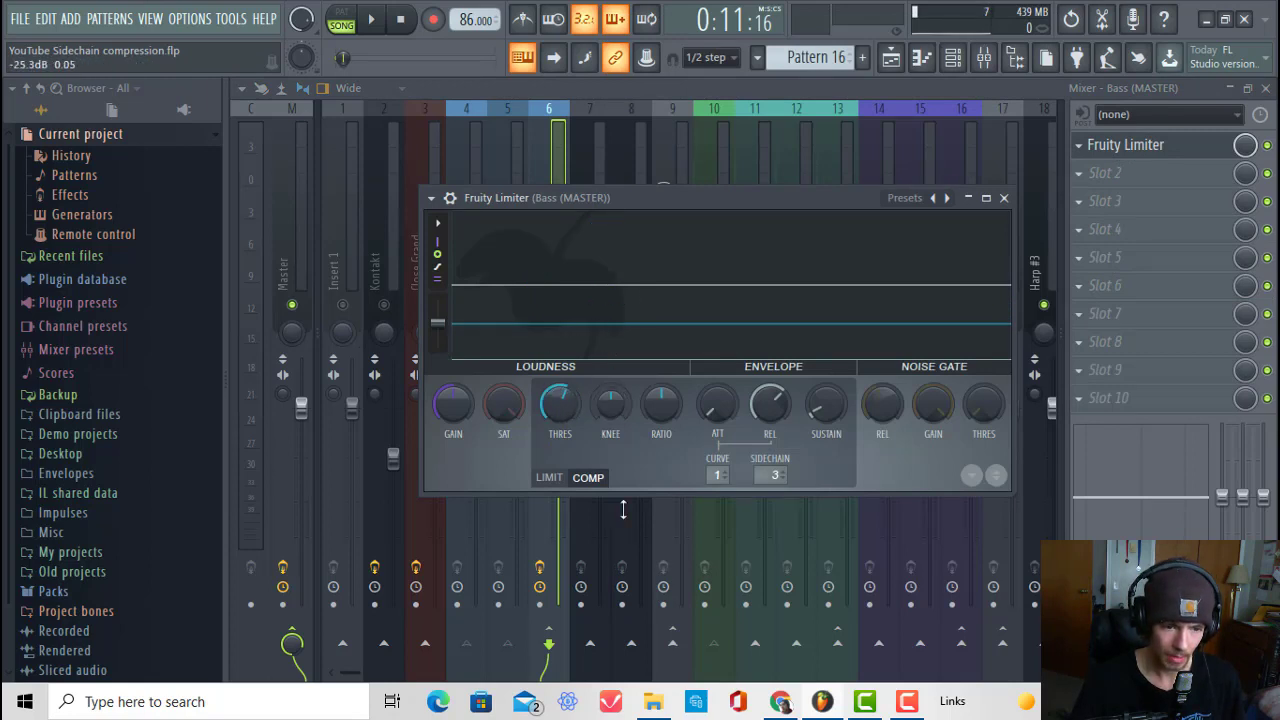
left_click_drag(659, 413, 659, 405)
right_click(659, 413)
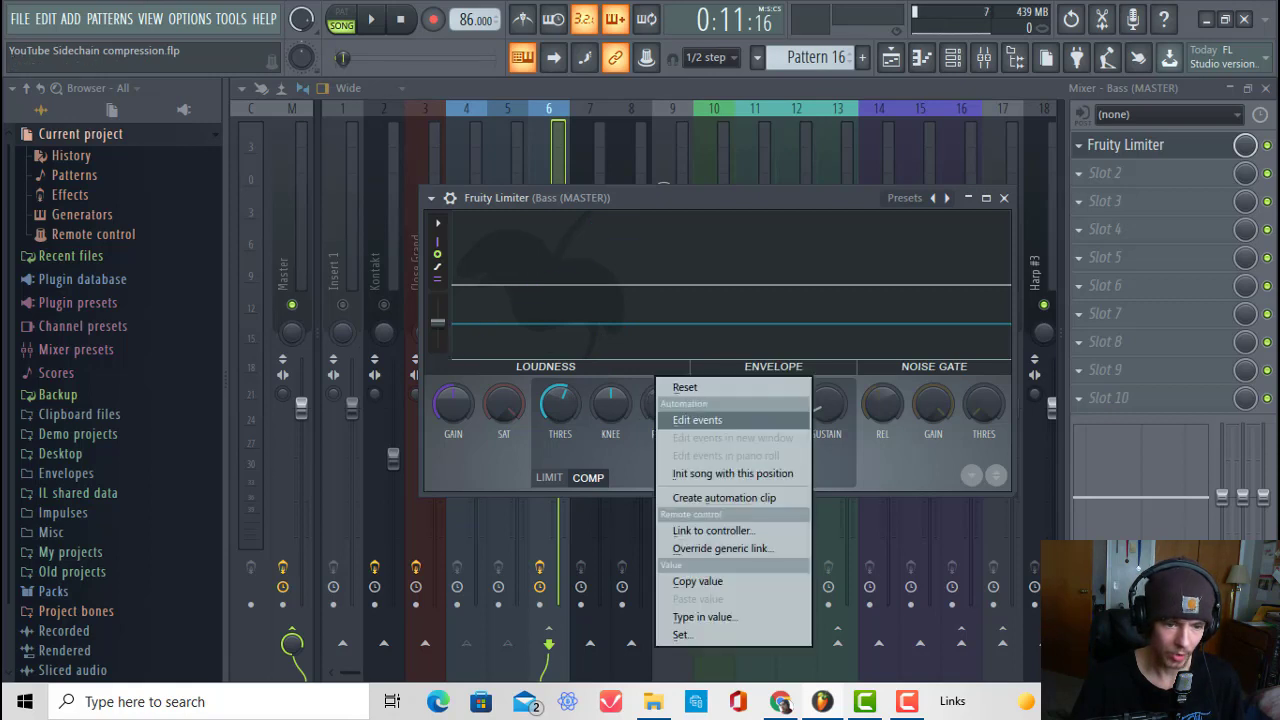
left_click(622, 412)
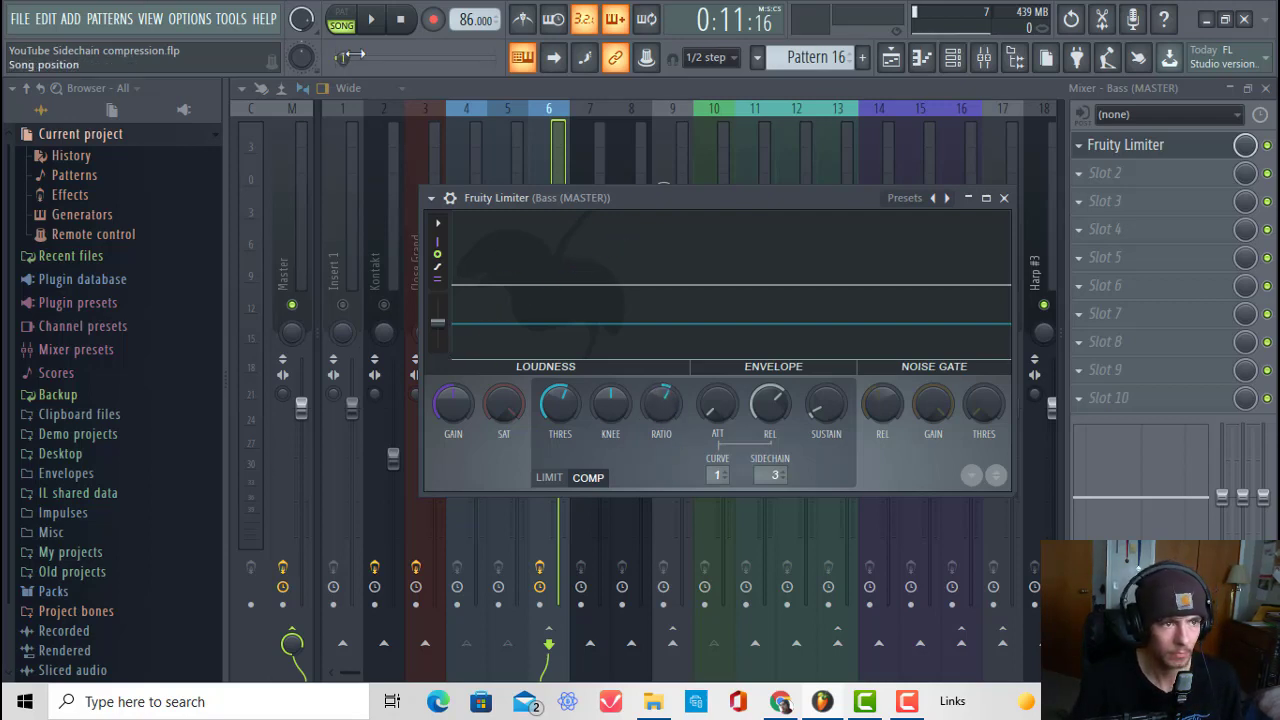
- Play the song and lower the compressor threshold much further so that each kick ducks the bass
key("space")
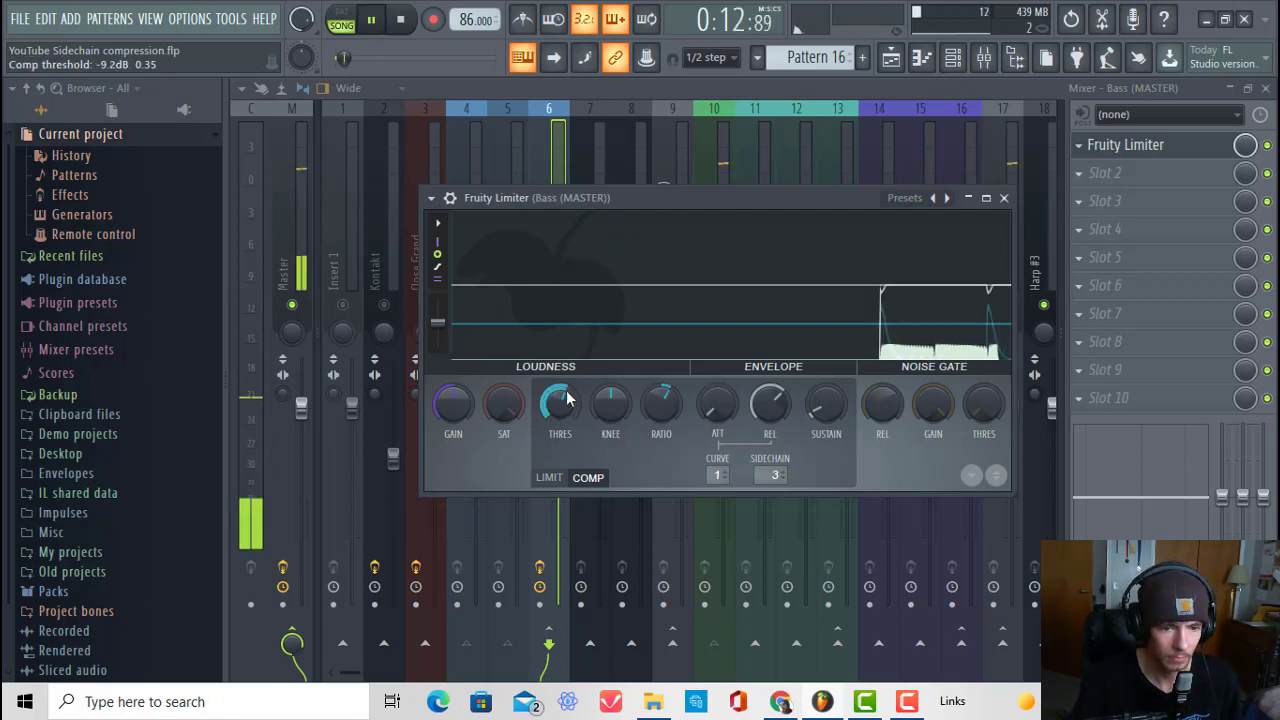
left_click_drag(567, 399, 570, 420)
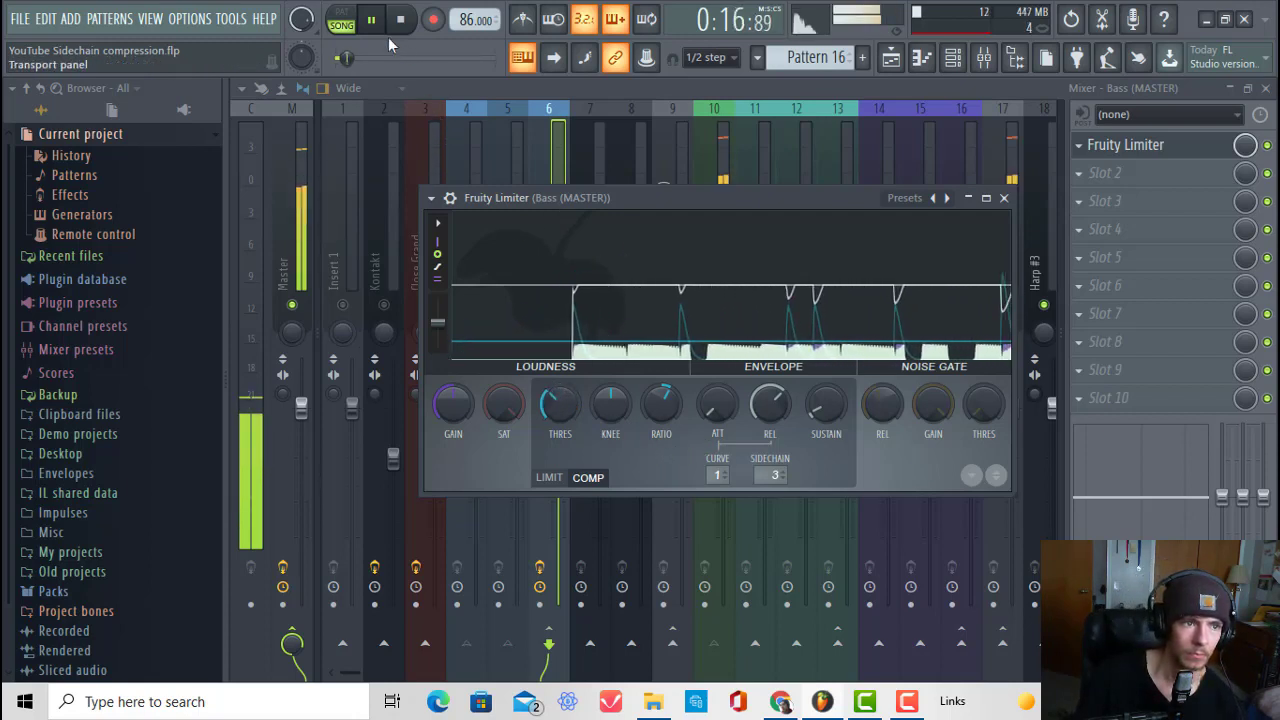
left_click_drag(564, 410, 567, 421)
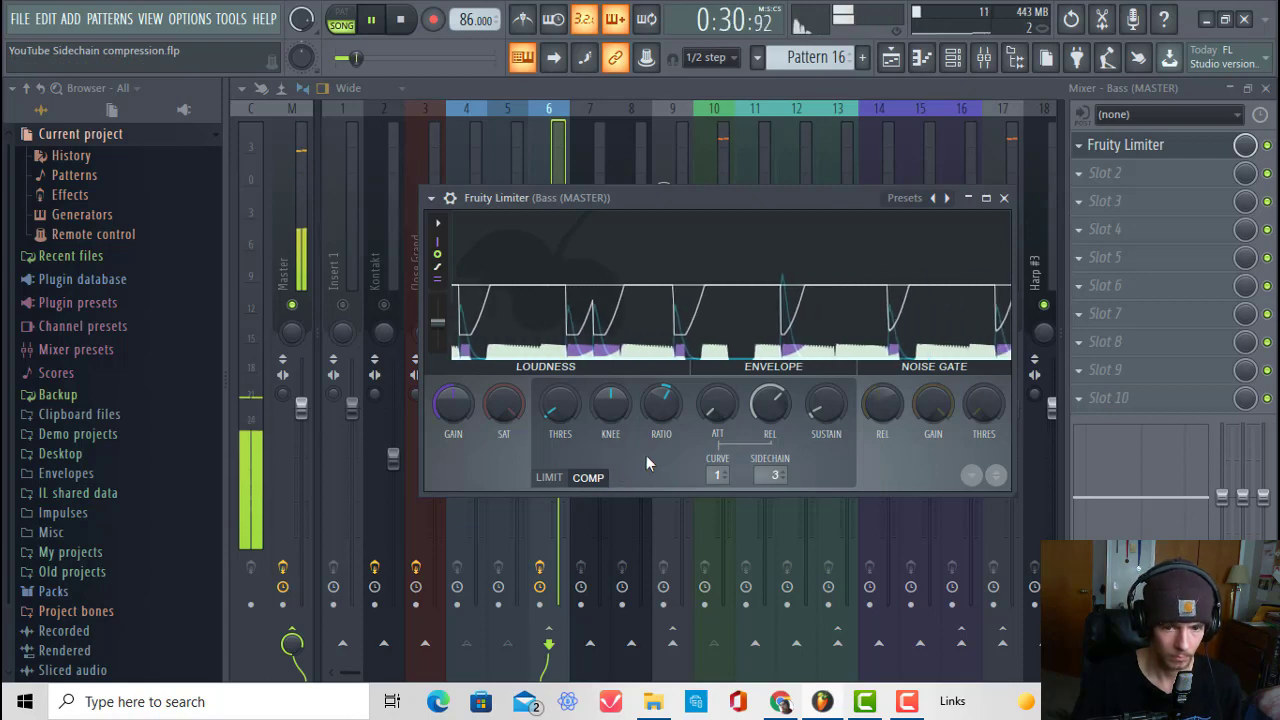
- Reset the Bass (MASTER) track's volume fader to its default and reopen its Fruity Limiter
left_click(666, 190)
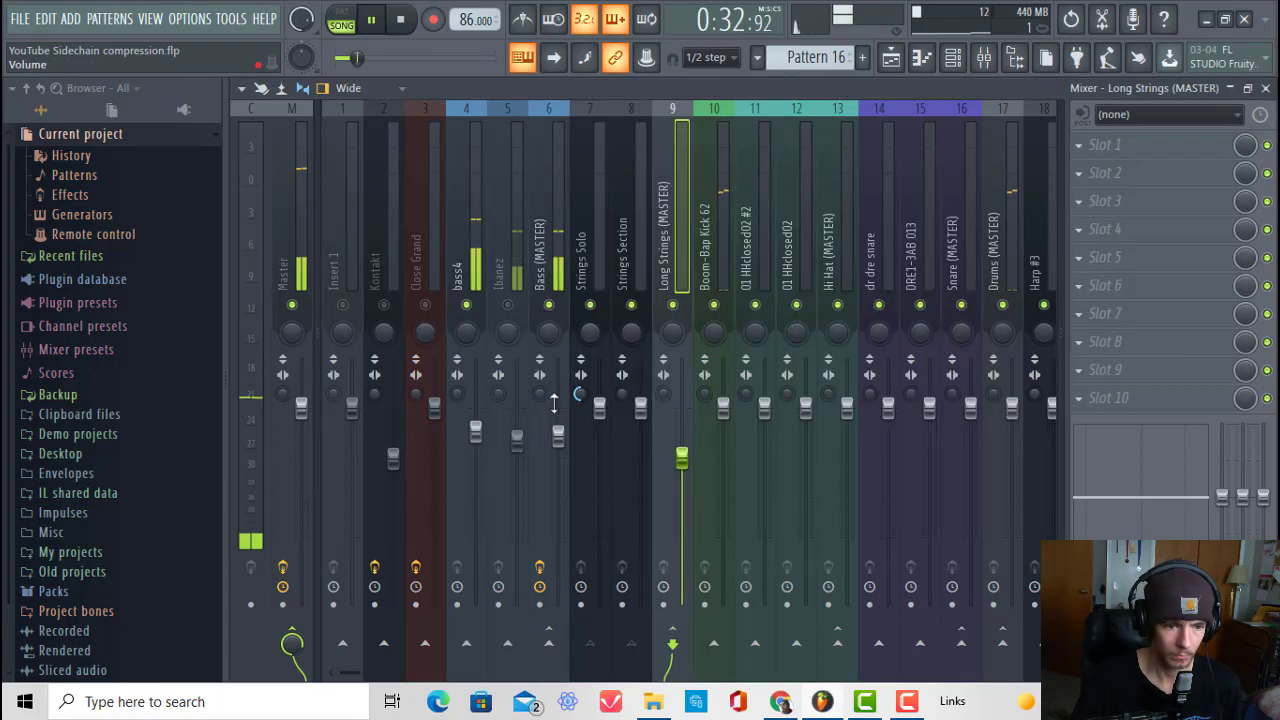
right_click(554, 402)
left_click(604, 404)
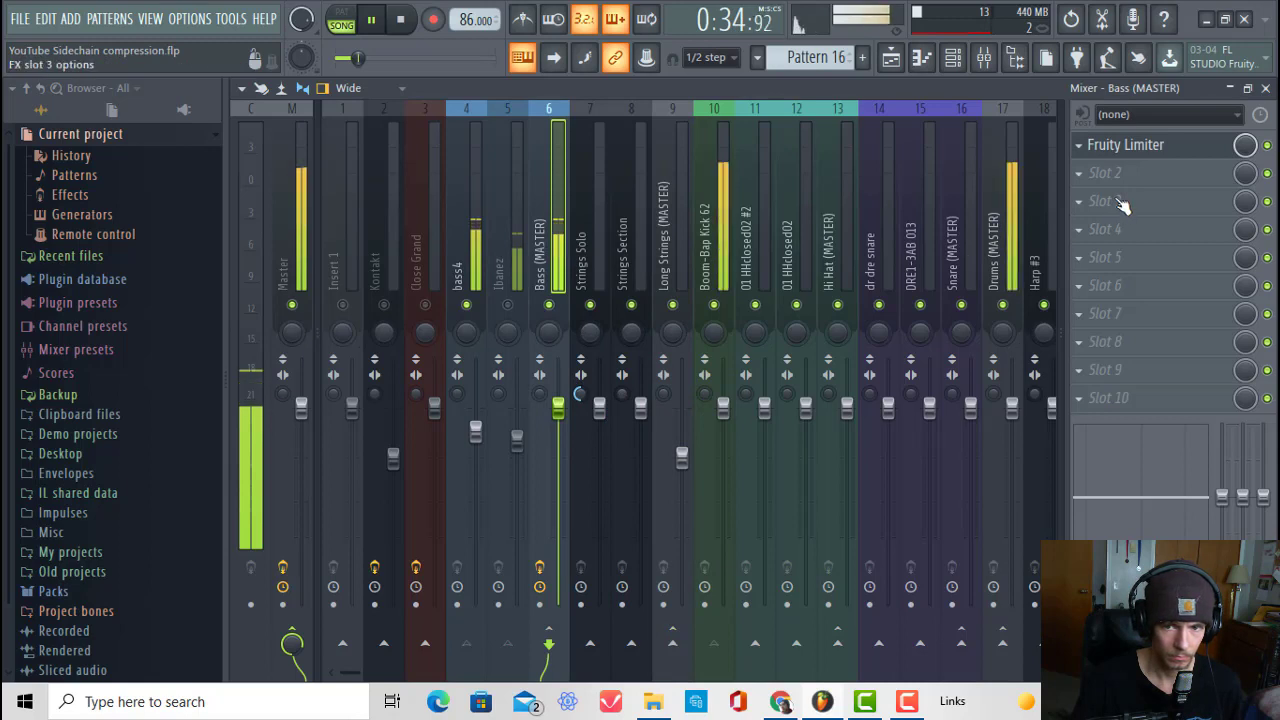
left_click(1168, 146)
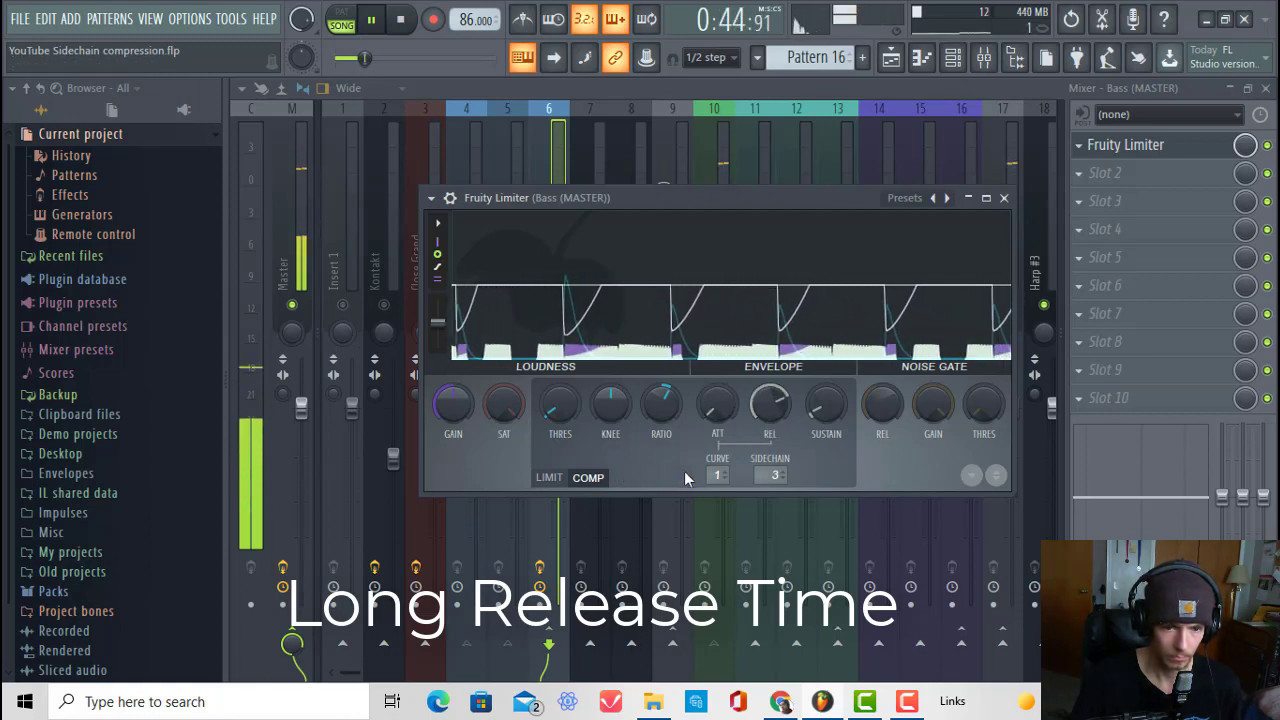
- Play the song with a much shorter compressor release on the Bass (MASTER) Fruity Limiter, bypassing the effect briefly to compare
left_click(403, 21)
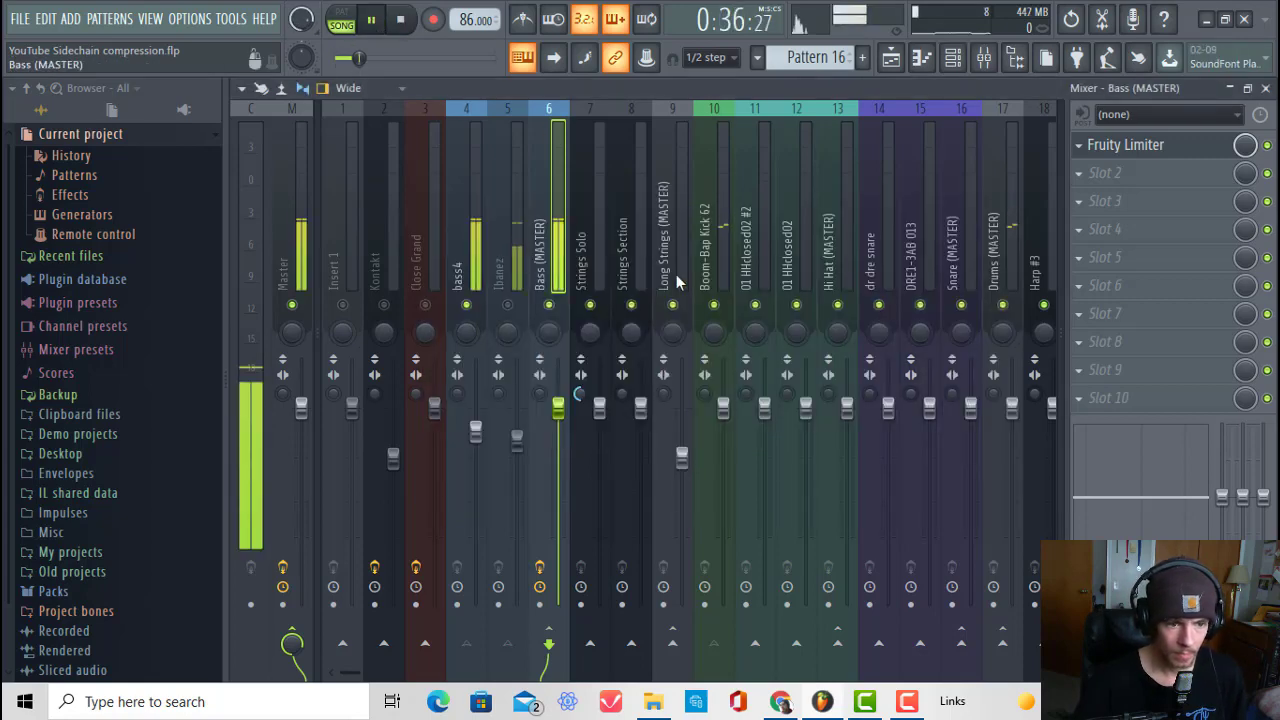
left_click(1155, 147)
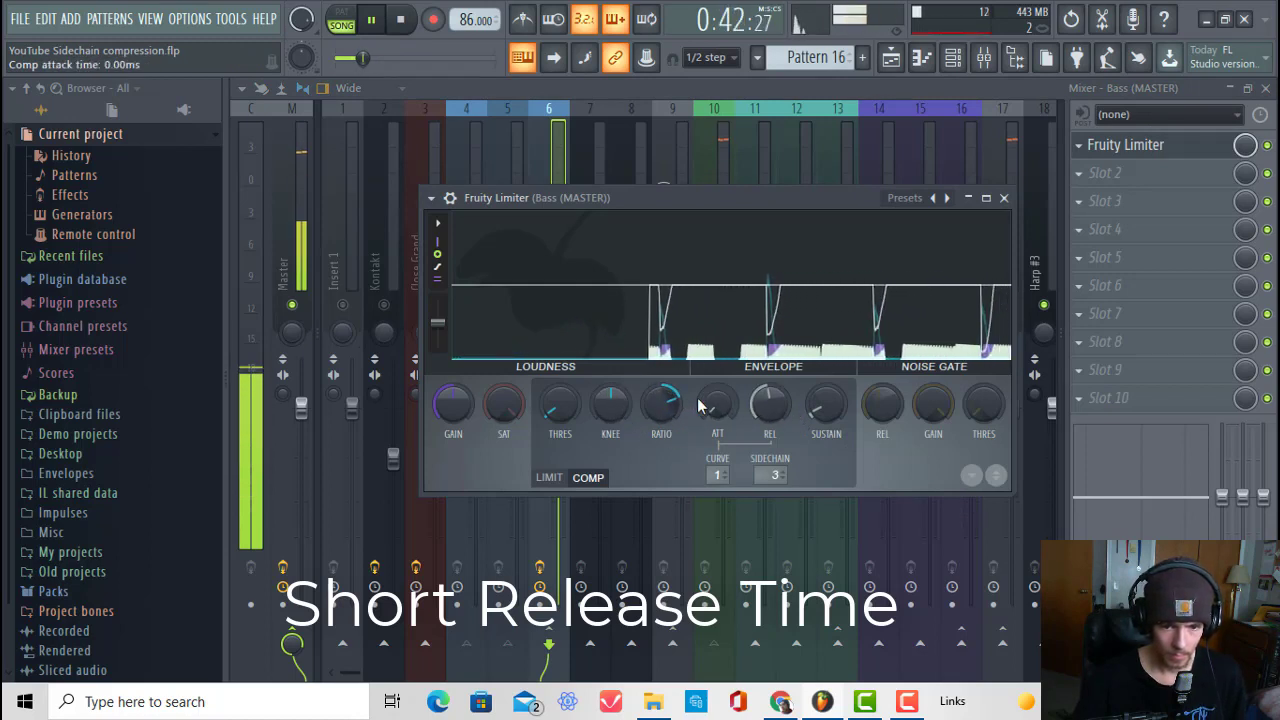
left_click_drag(770, 406, 773, 413)
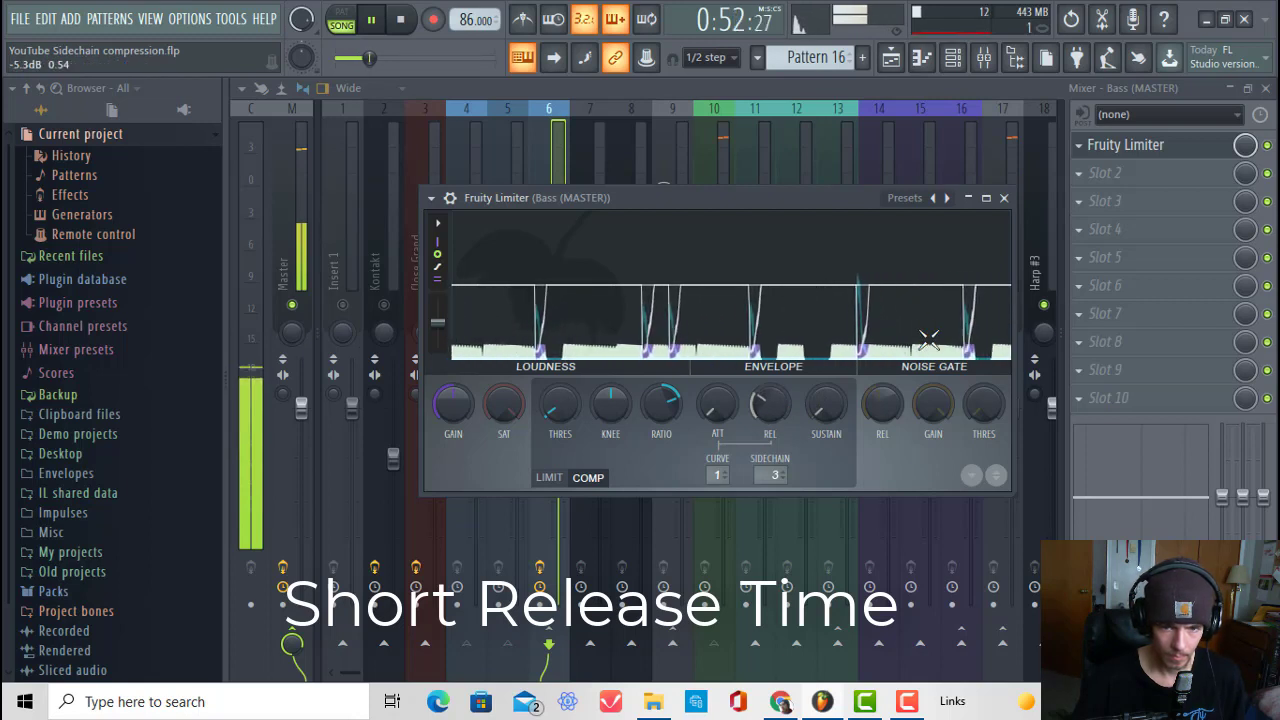
left_click(1268, 146)
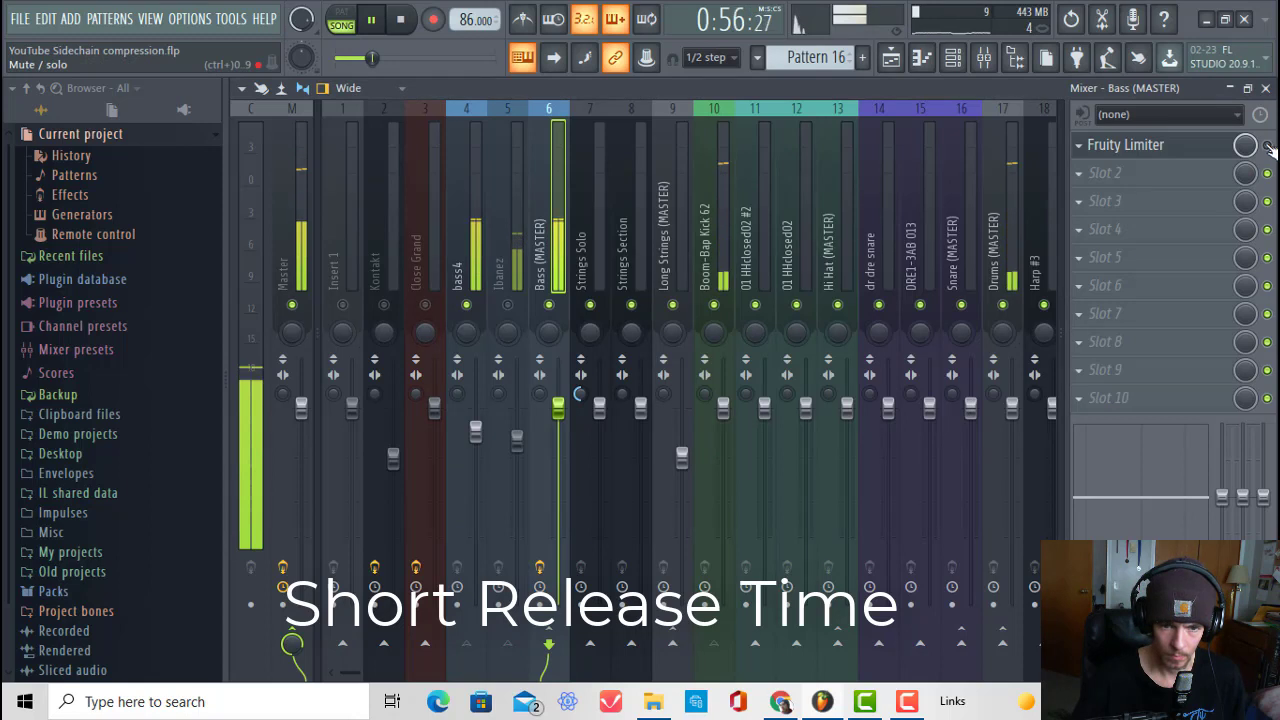
left_click(1168, 150)
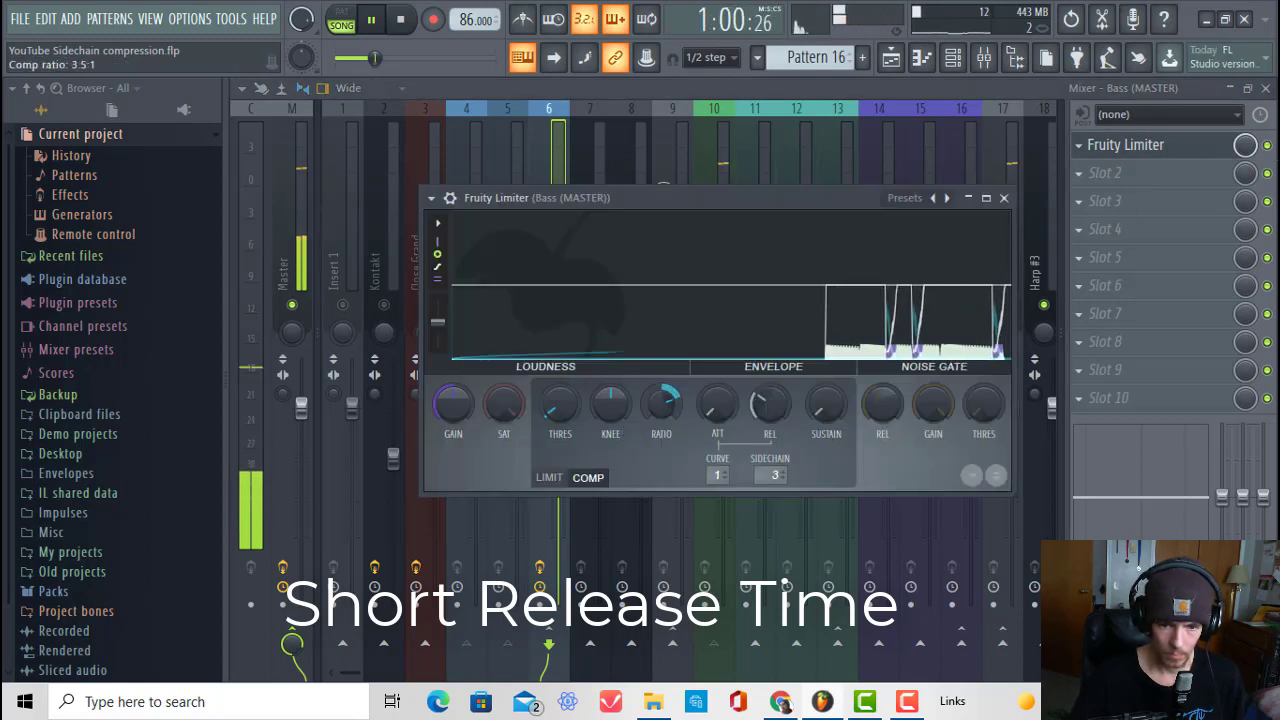
- Lengthen the compressor release time considerably, lower the compression ratio slightly and stop playback
left_click_drag(769, 404, 769, 366)
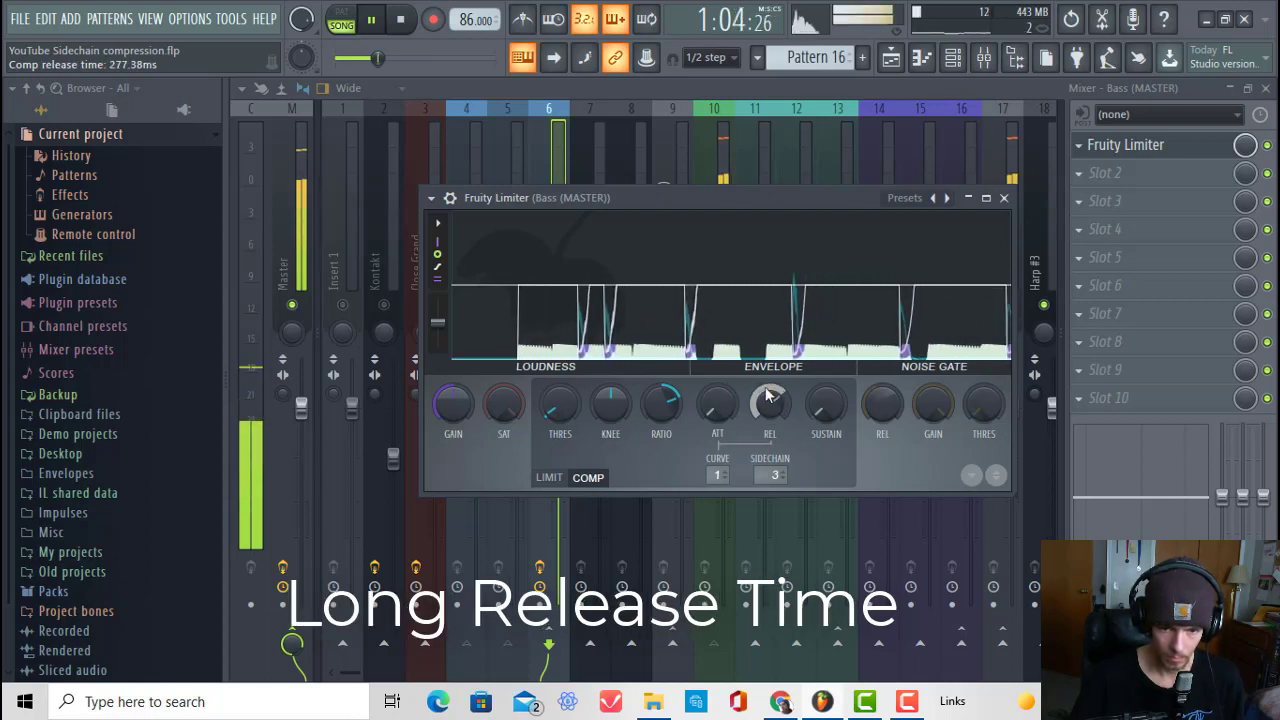
mouse_move(662, 405)
left_mouse_down()
mouse_move(662, 428)
mouse_move(664, 416)
left_mouse_up()
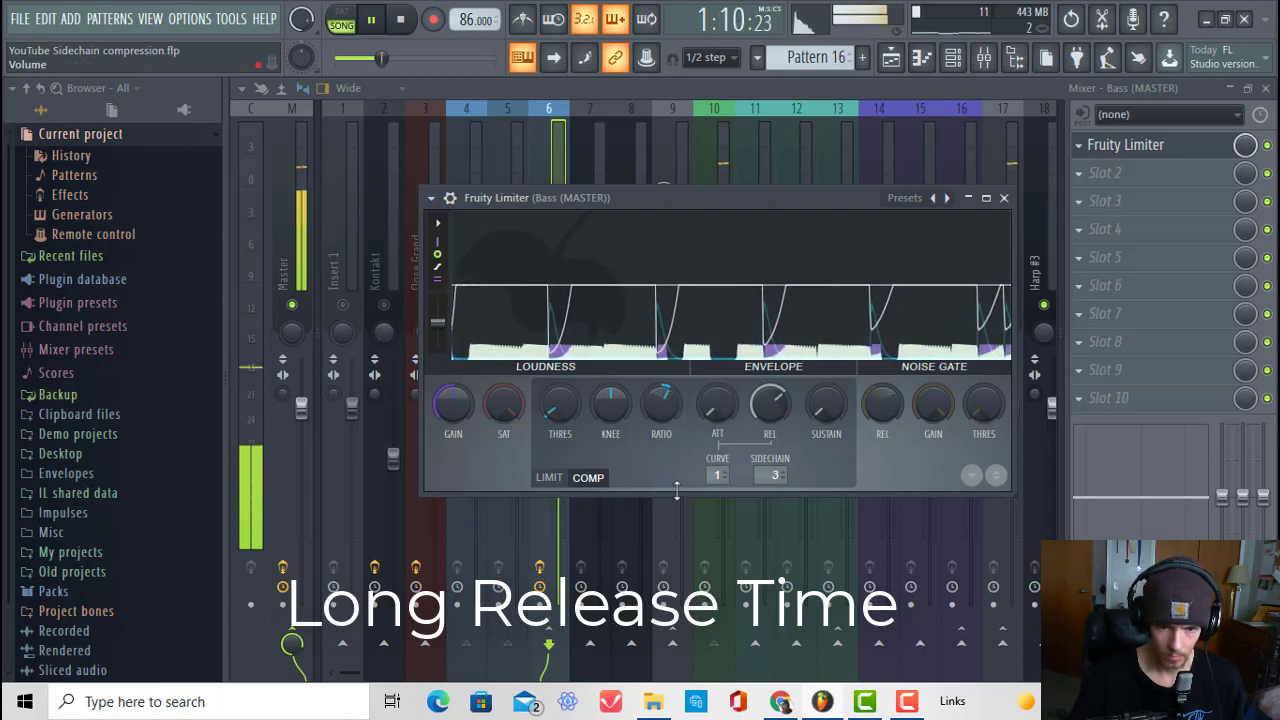
left_click(623, 158)
left_click(400, 19)
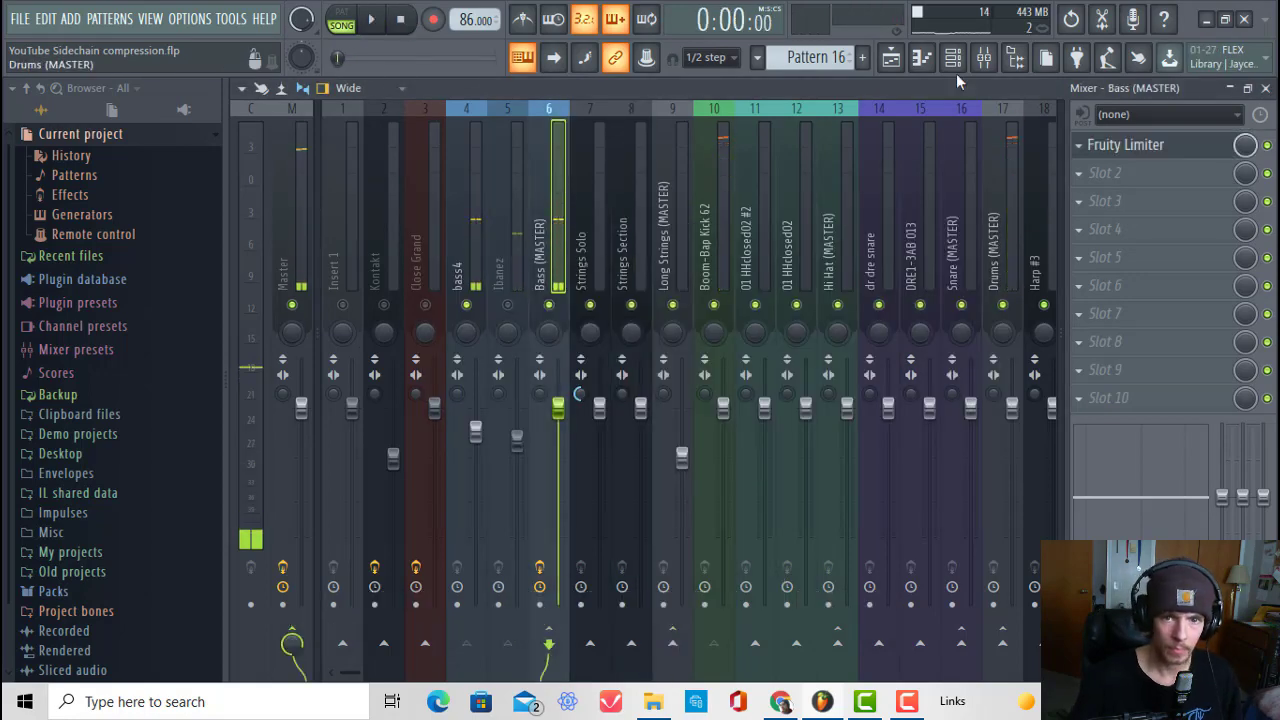
- Show the channel rack and browse the sample packs to open The Aftermath Sound Kit
left_click(952, 58)
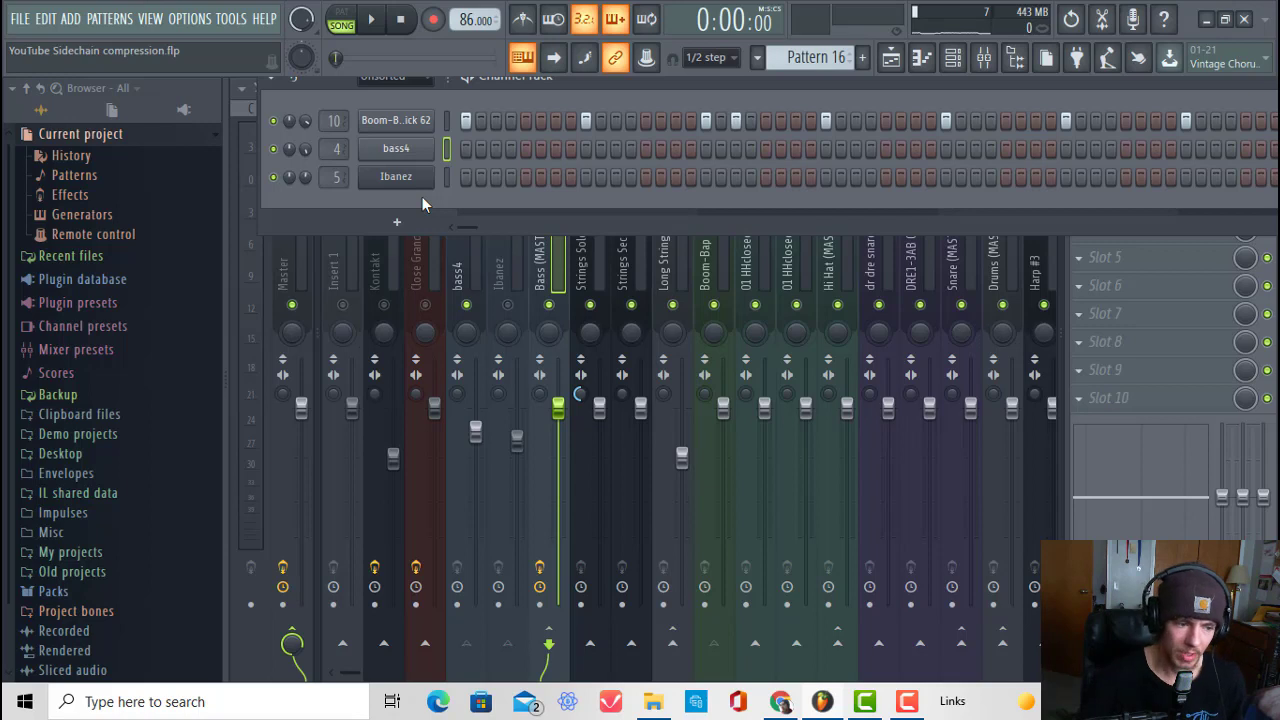
left_click(80, 591)
scroll(123, 486, "down", 3)
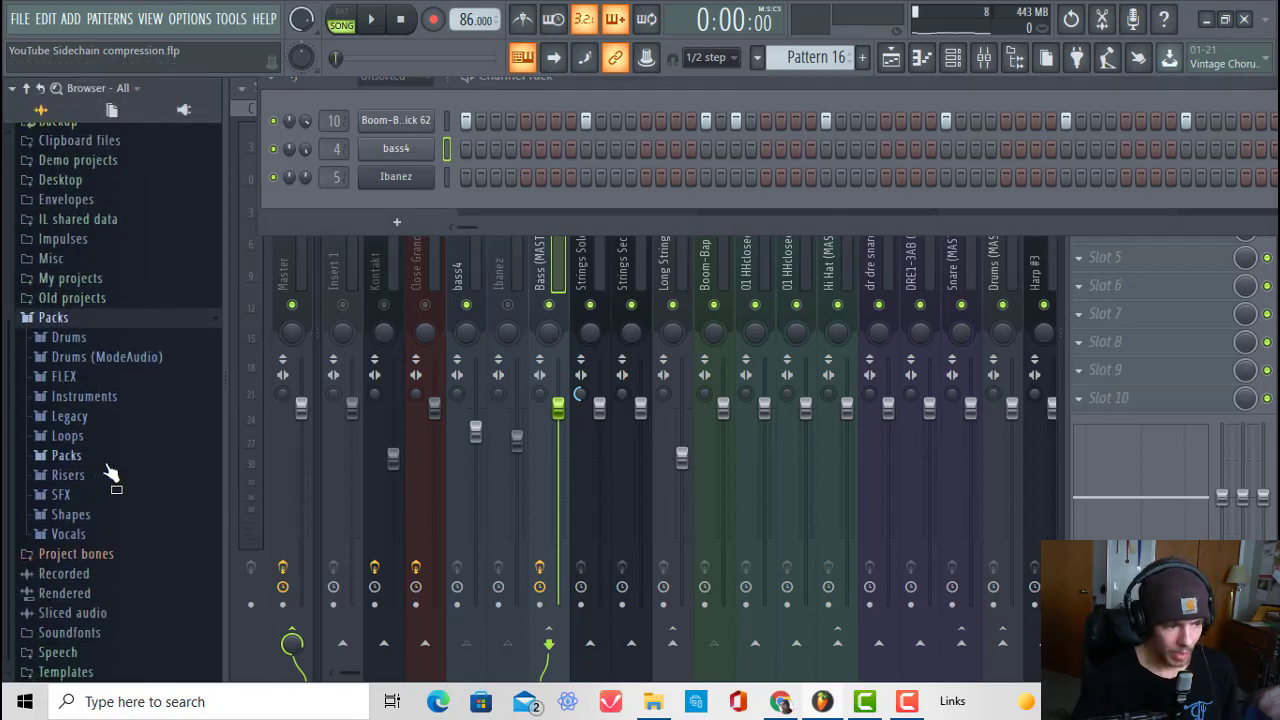
left_click(147, 416)
left_click(147, 416)
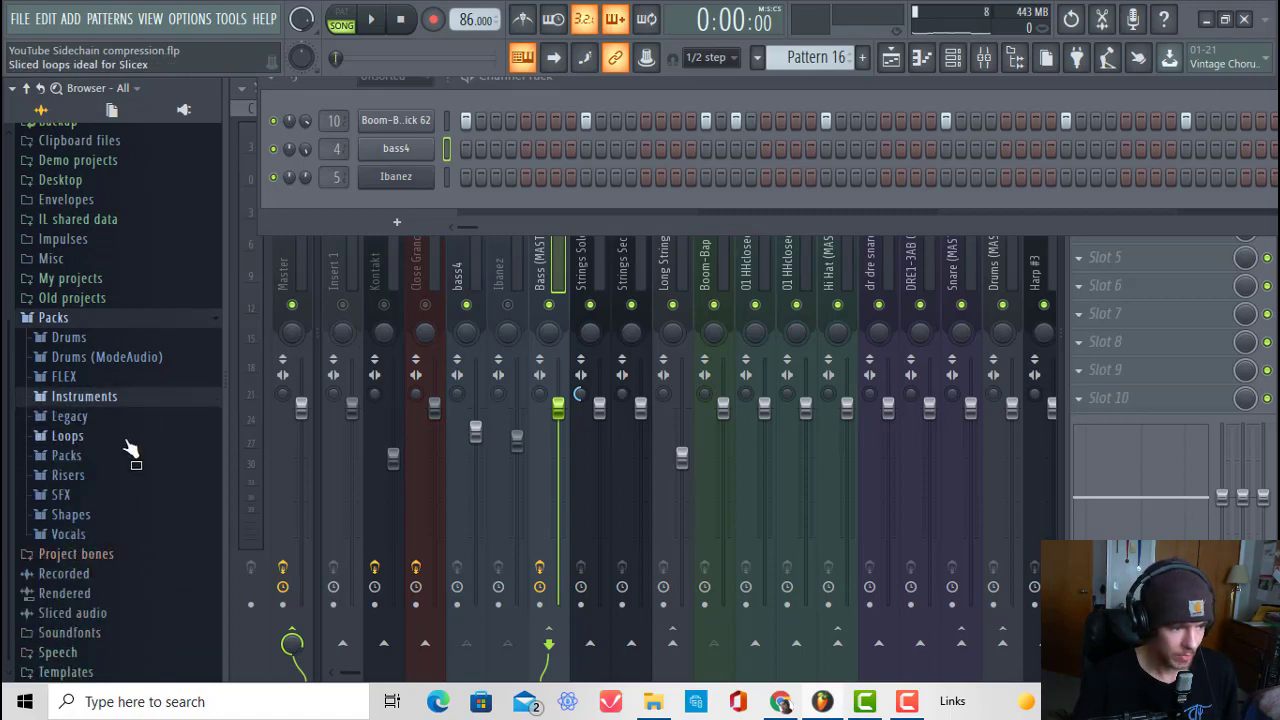
left_click(66, 455)
scroll(150, 400, "down", 6)
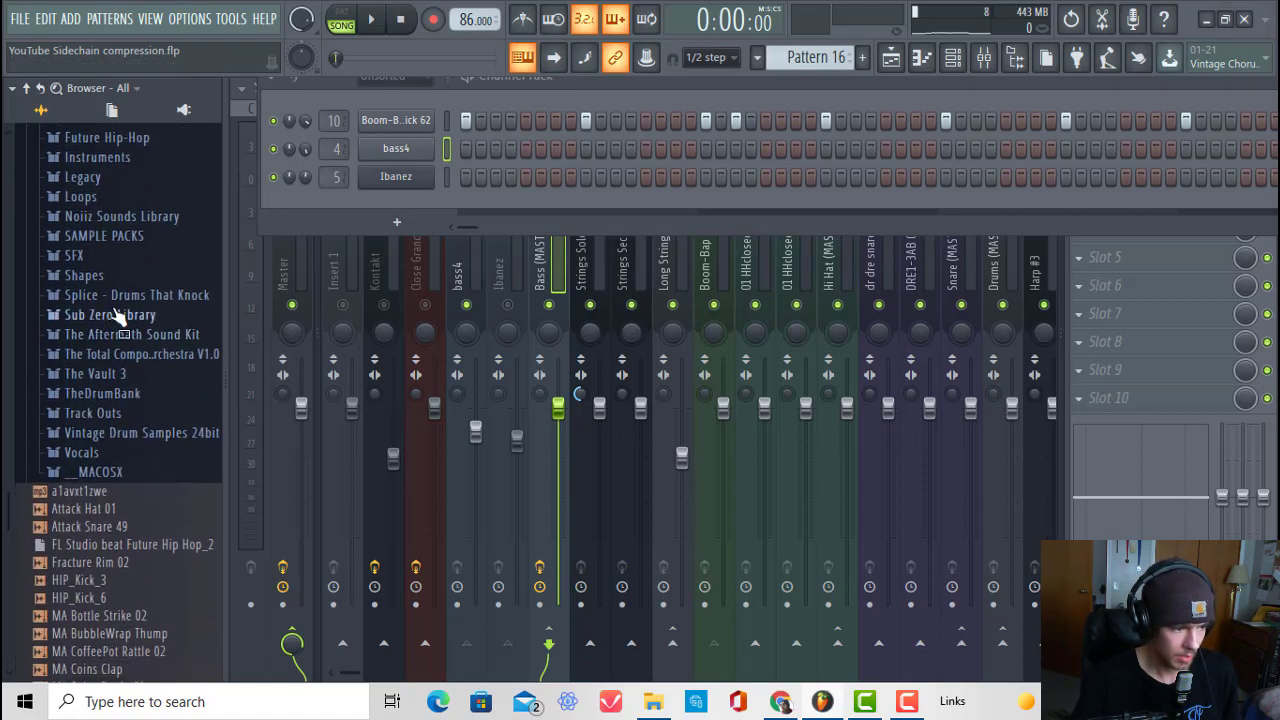
left_click(130, 334)
- Add the 01 HHclosed02 sample as a channel below the Boom-Bap kick and fill every 2 steps
left_click_drag(172, 355, 465, 178)
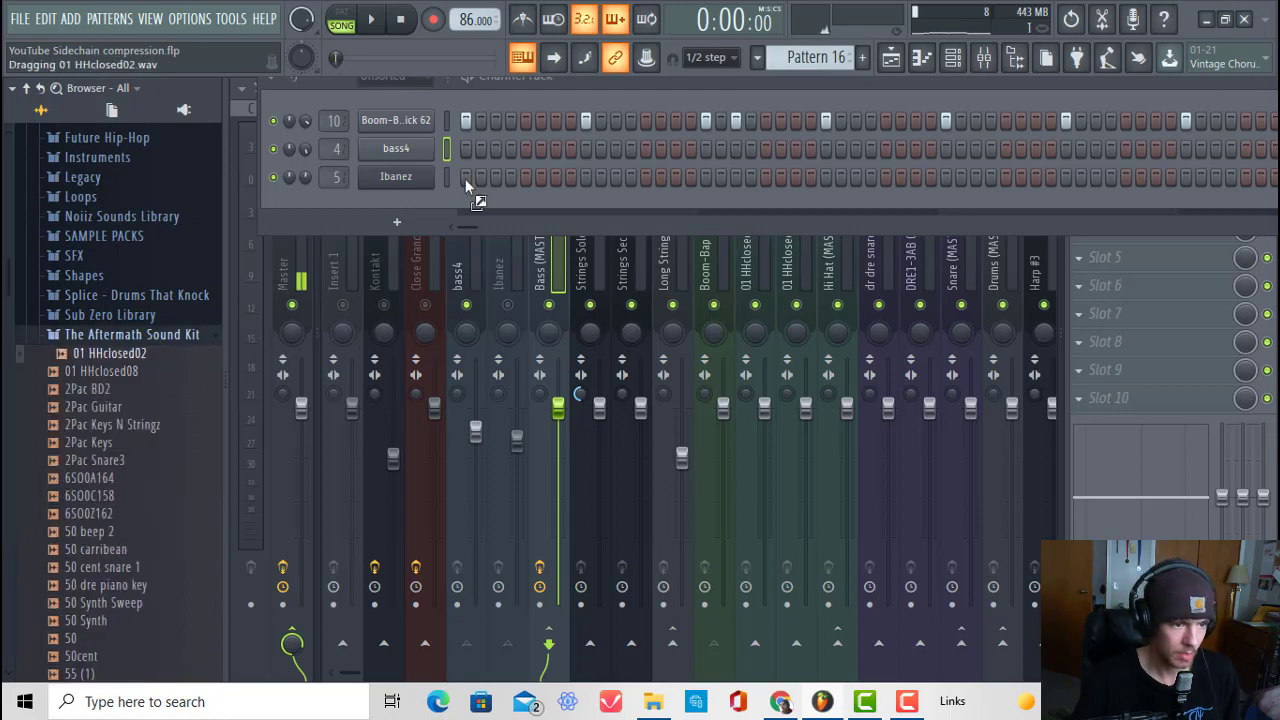
left_click_drag(407, 137, 407, 140)
right_click(365, 140)
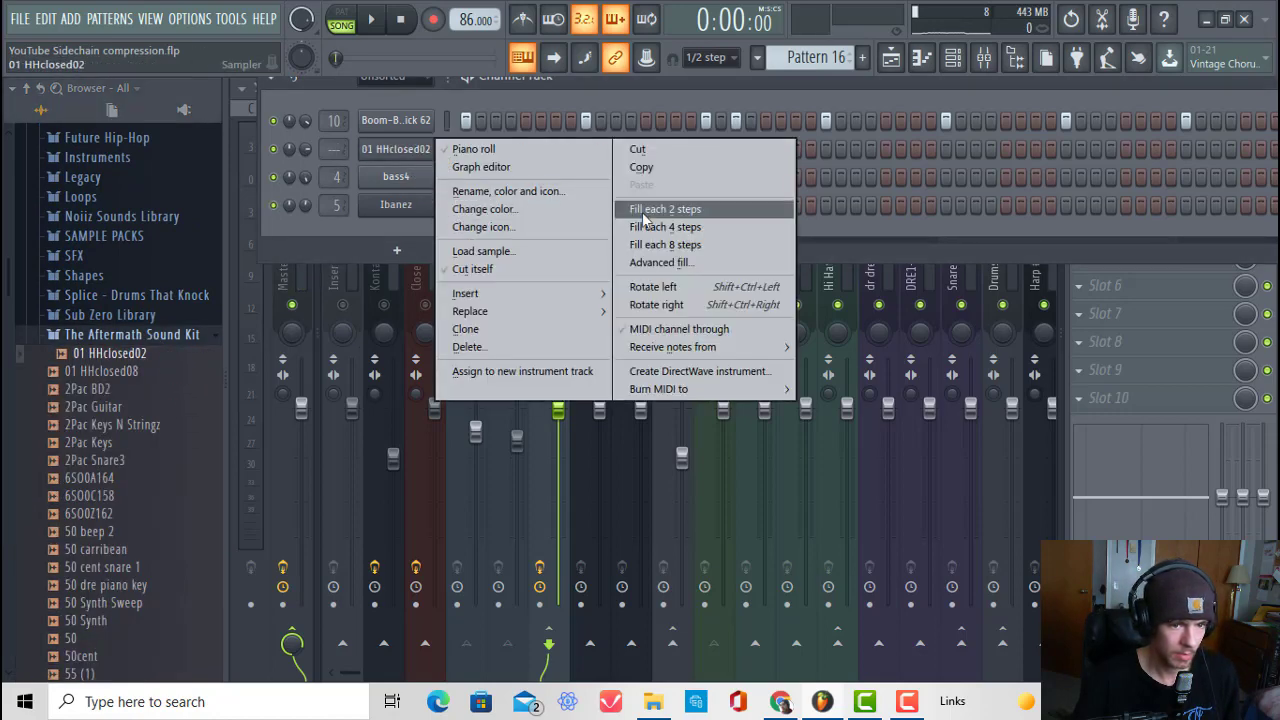
left_click(705, 210)
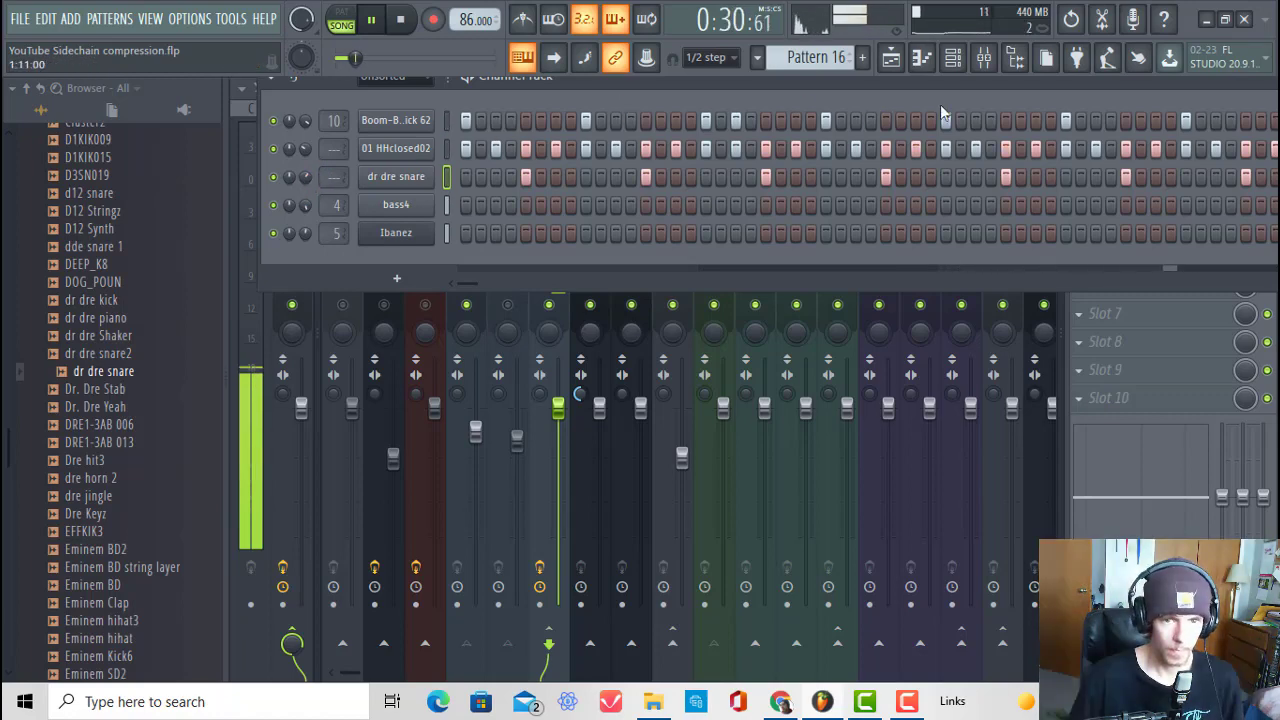
- Return to the mixer, play the pattern briefly and review the Boom-Bap Kick 62 and Bass (MASTER) tracks
left_click(985, 62)
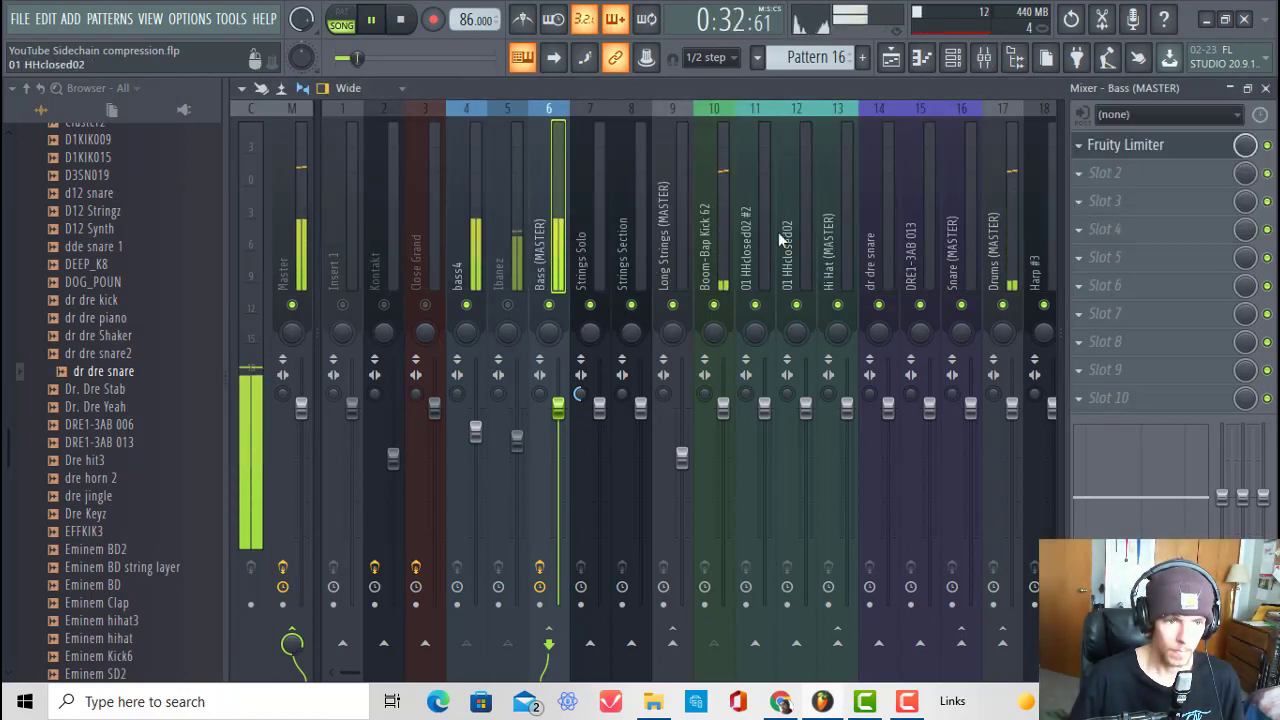
left_click(605, 265)
left_click(724, 266)
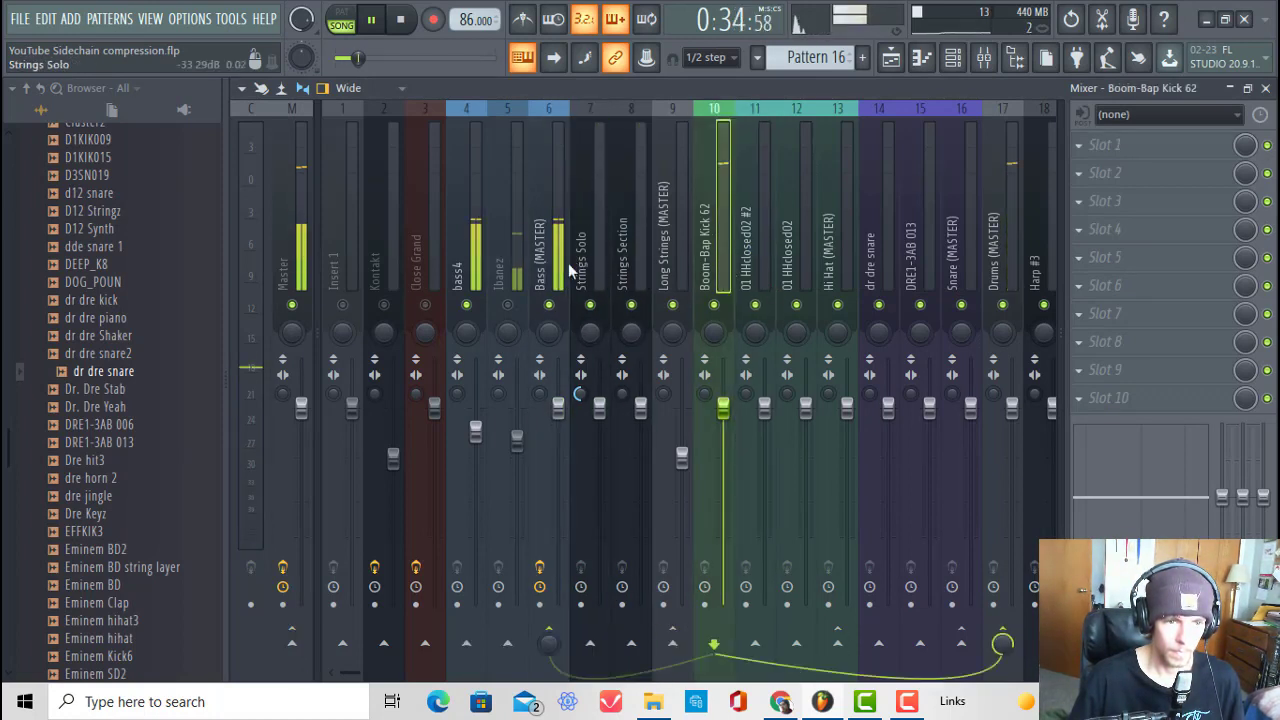
left_click(399, 20)
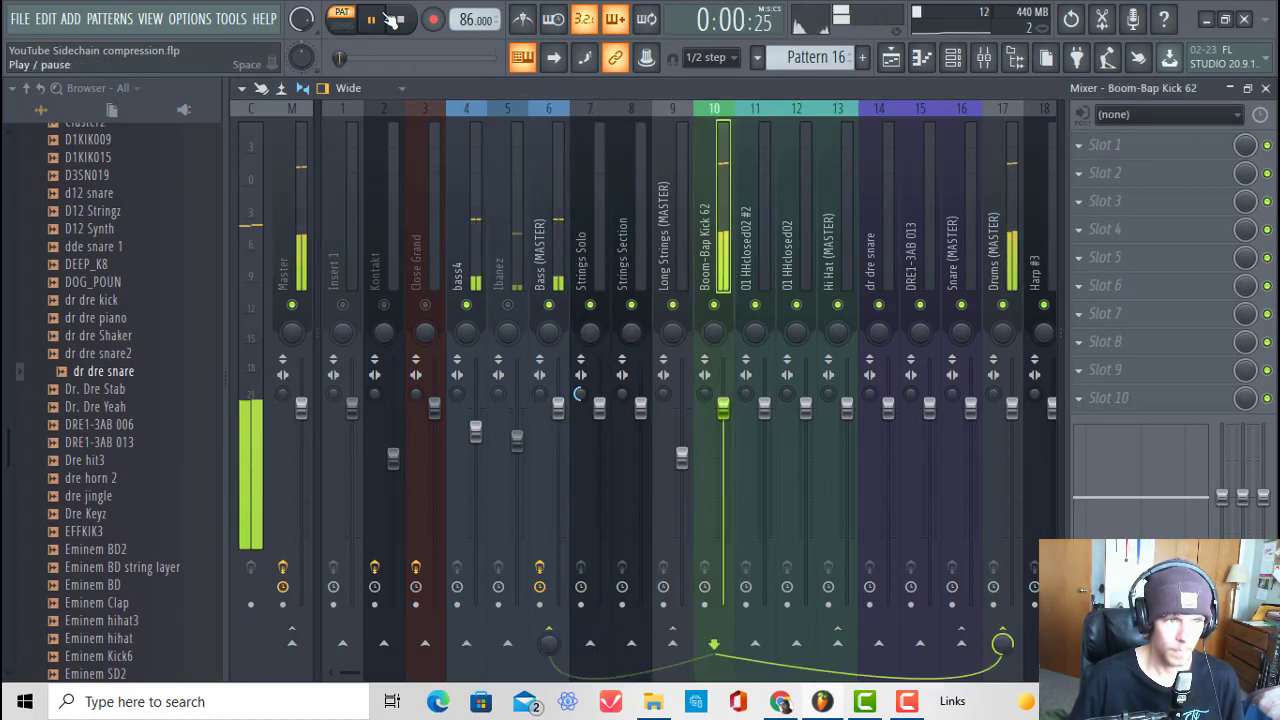
left_click(361, 56)
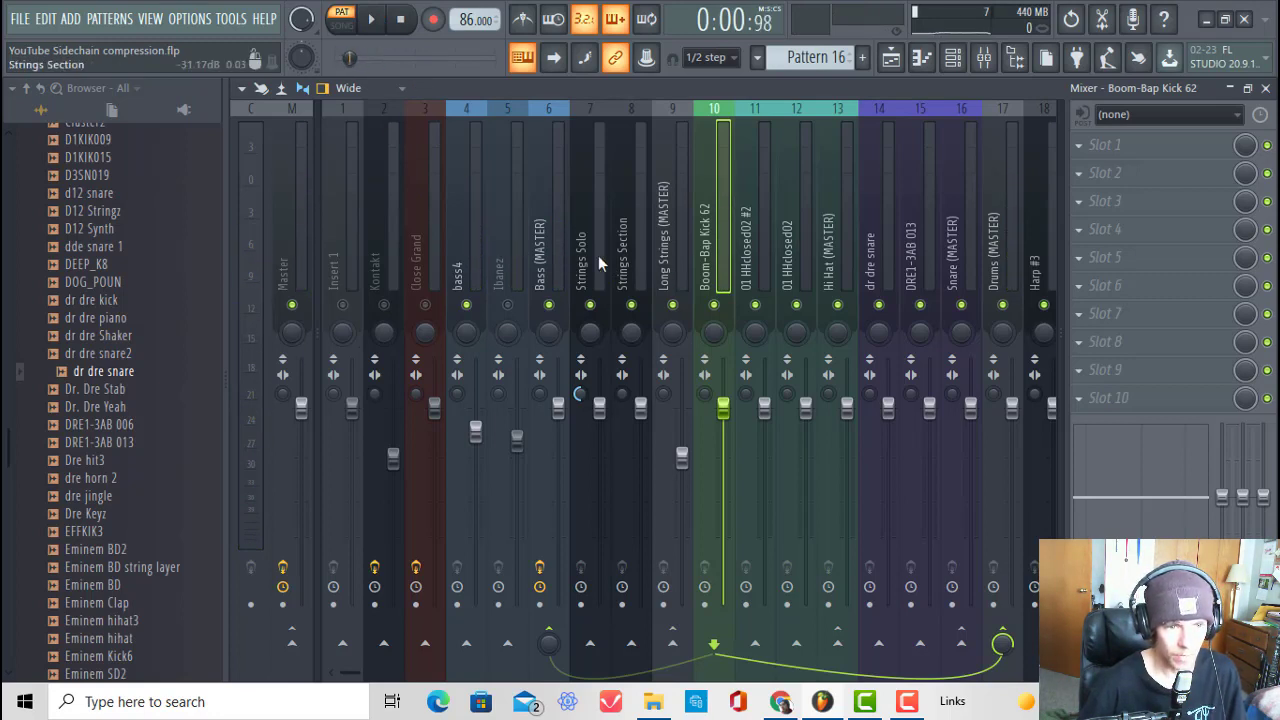
left_click(547, 234)
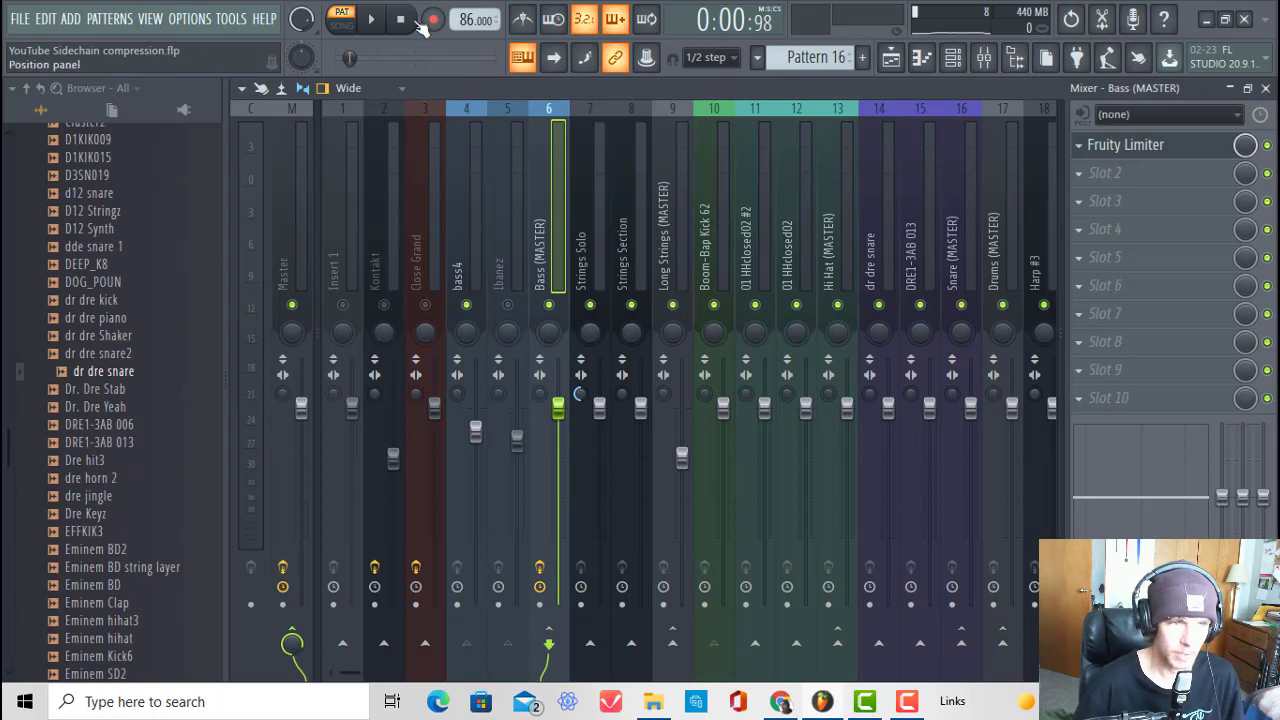
- Play the arrangement in song mode from further into the song to hear the ducked bass, and stop playback
key("space")
left_click(347, 31)
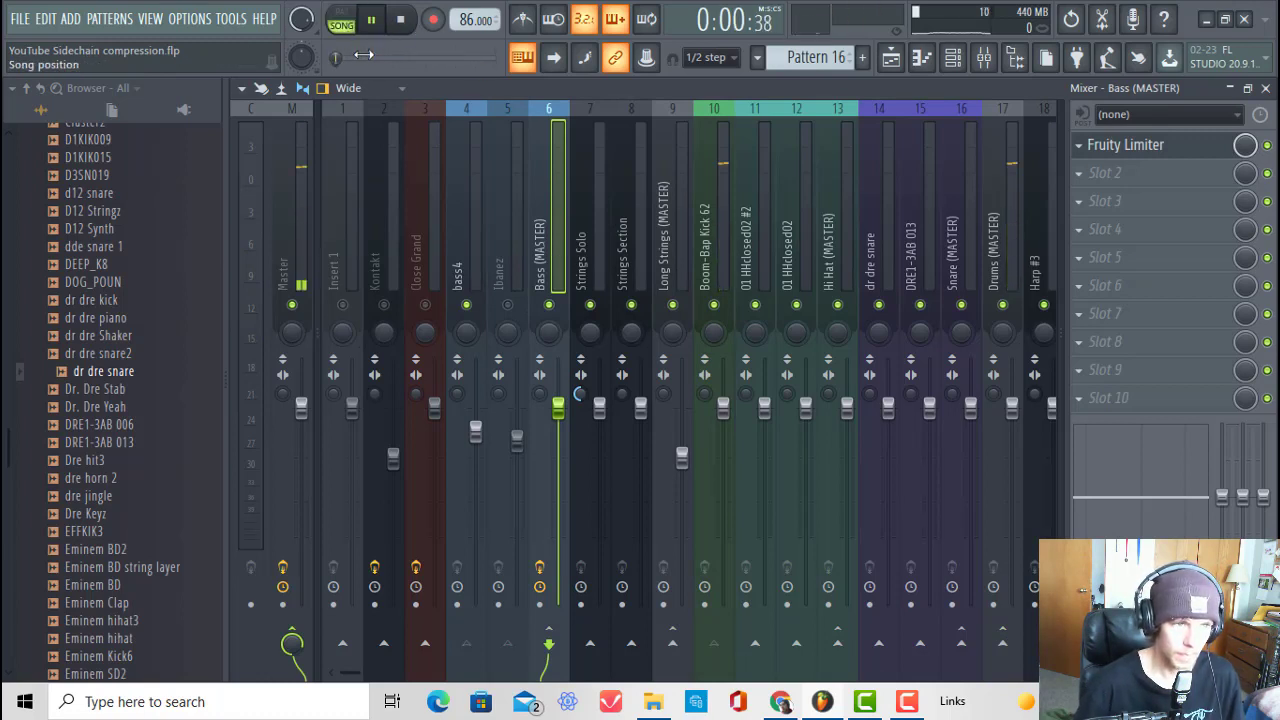
left_click_drag(338, 58, 348, 58)
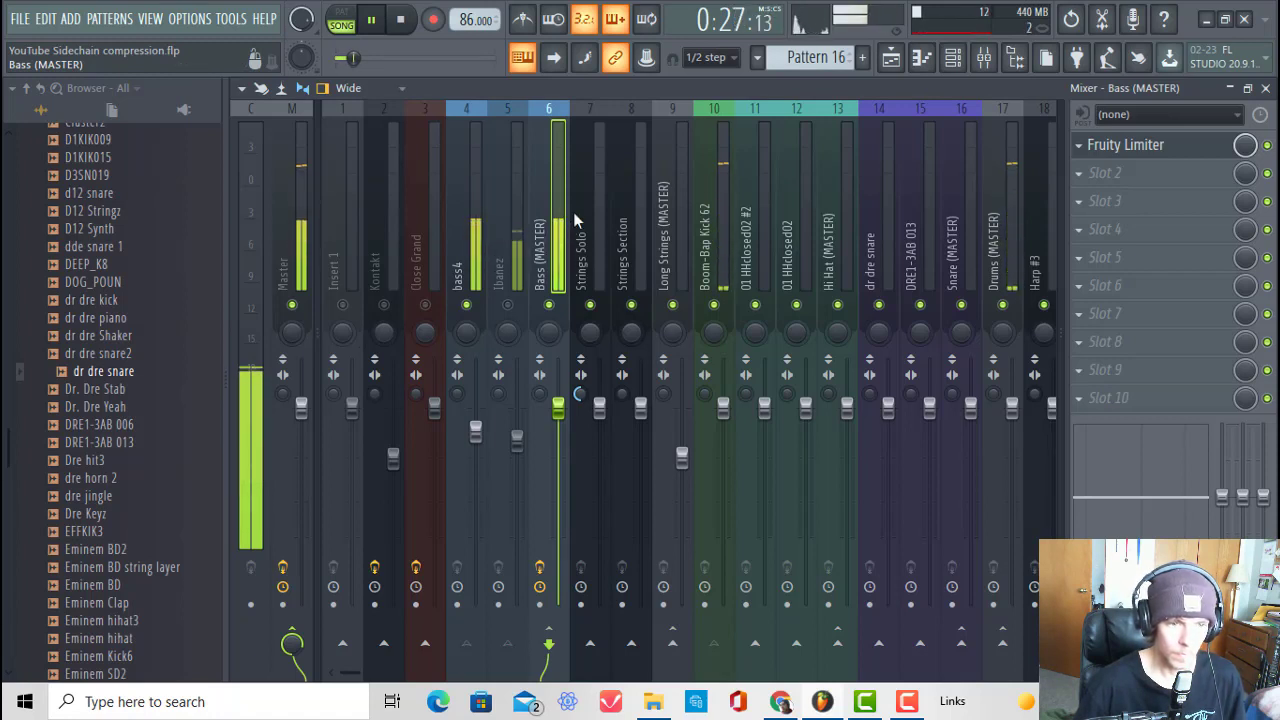
left_click(403, 21)
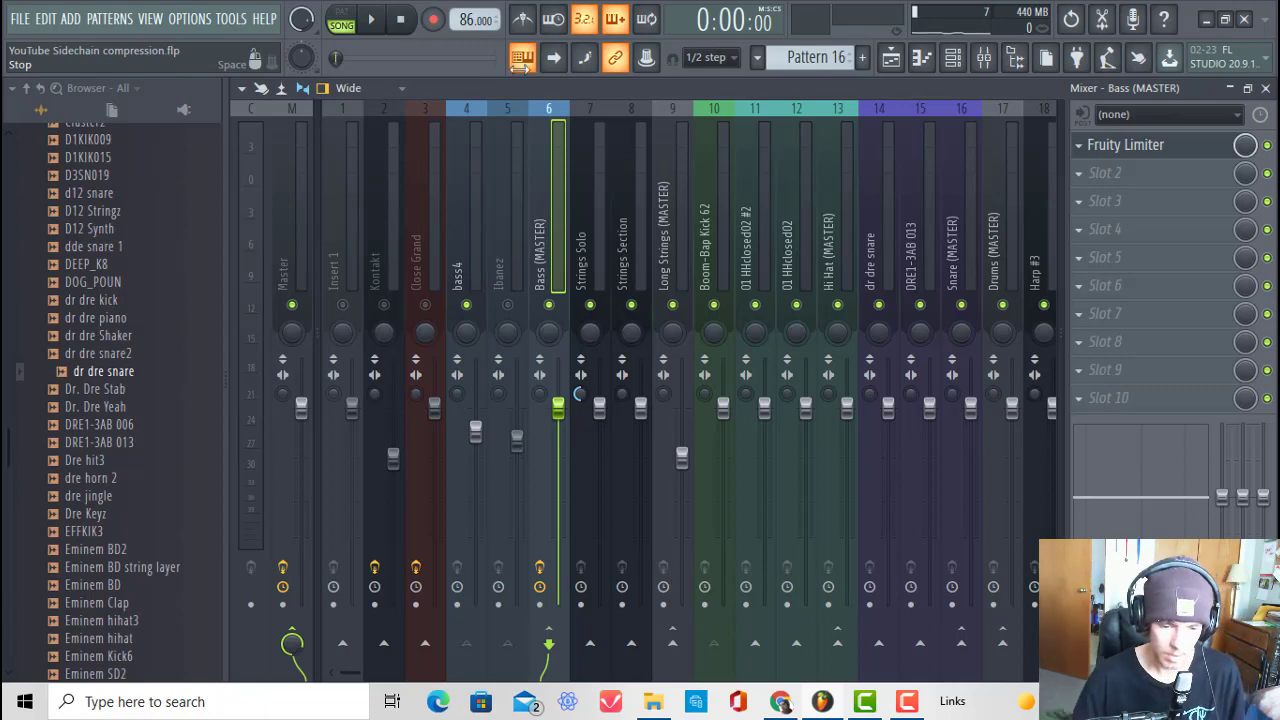
left_click(908, 700)
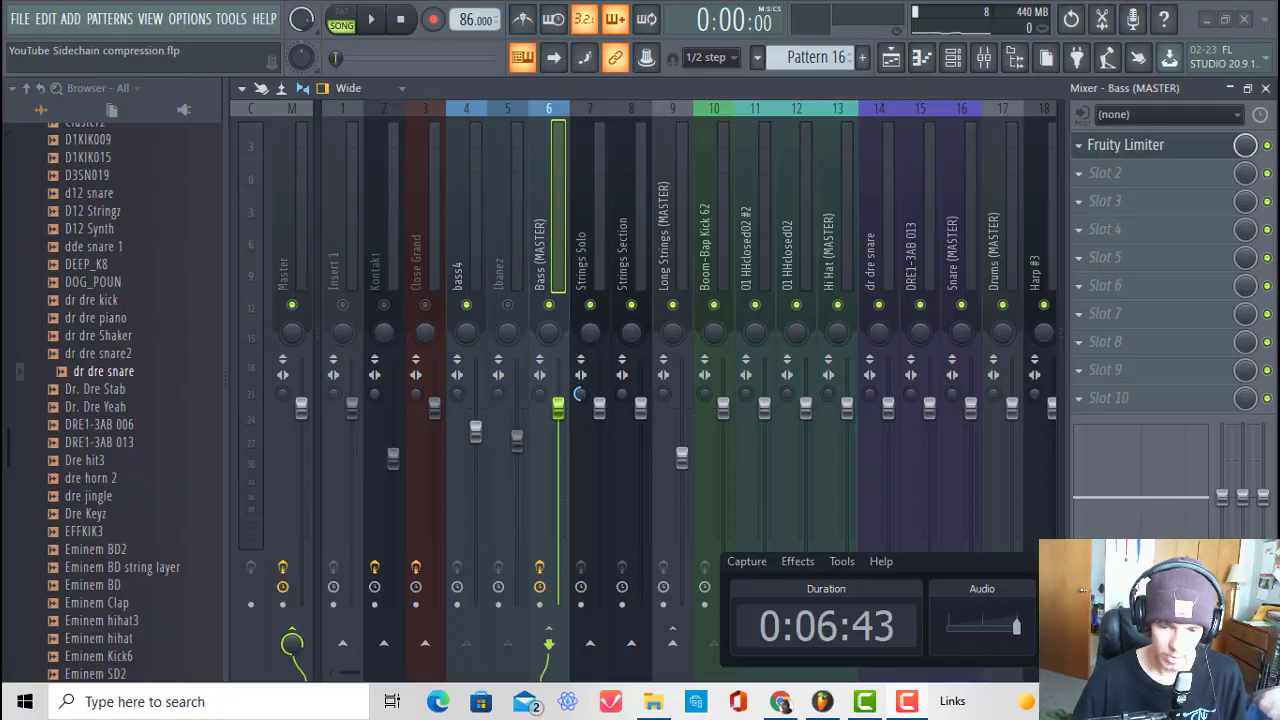